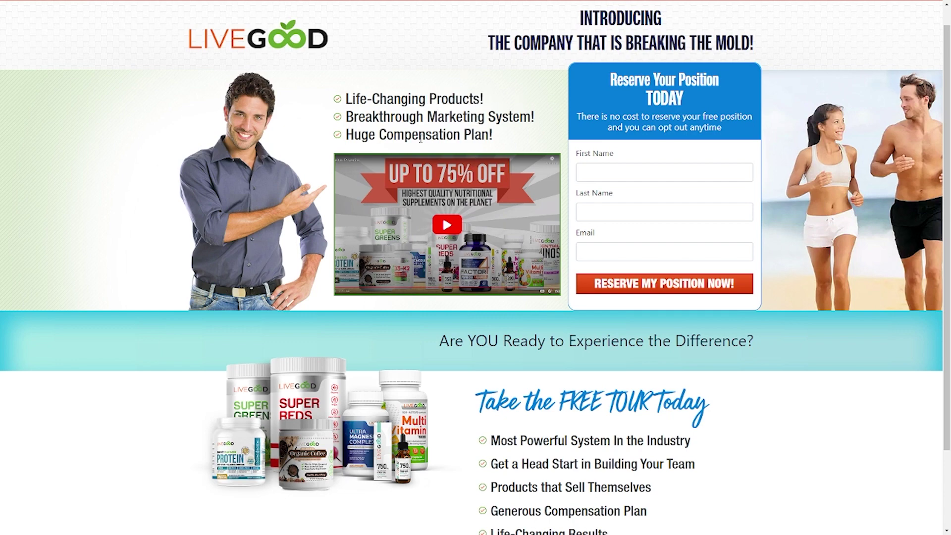
scroll(512, 134, down, 1)
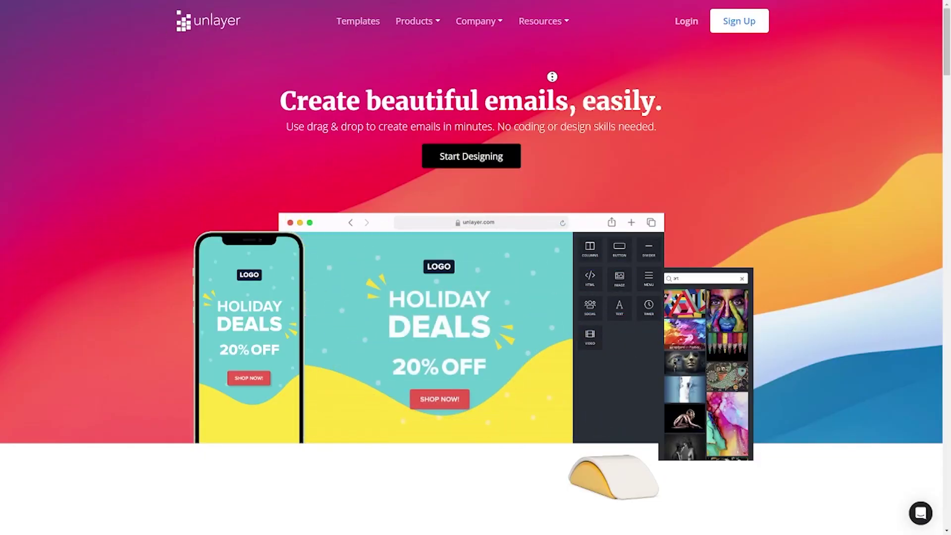
scroll(552, 82, down, 1)
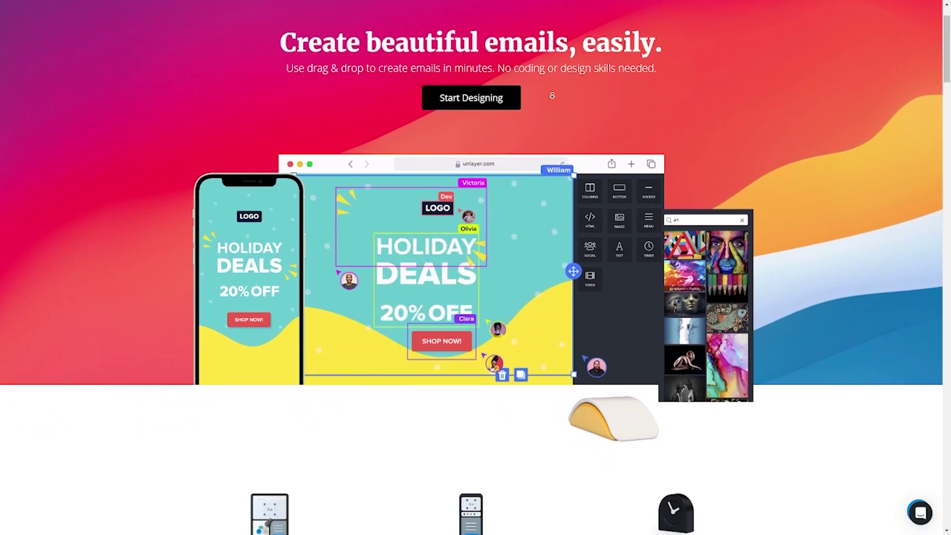
scroll(552, 95, down, 1)
scroll(552, 95, down, 1)
scroll(552, 95, down, 1)
scroll(552, 95, down, 1)
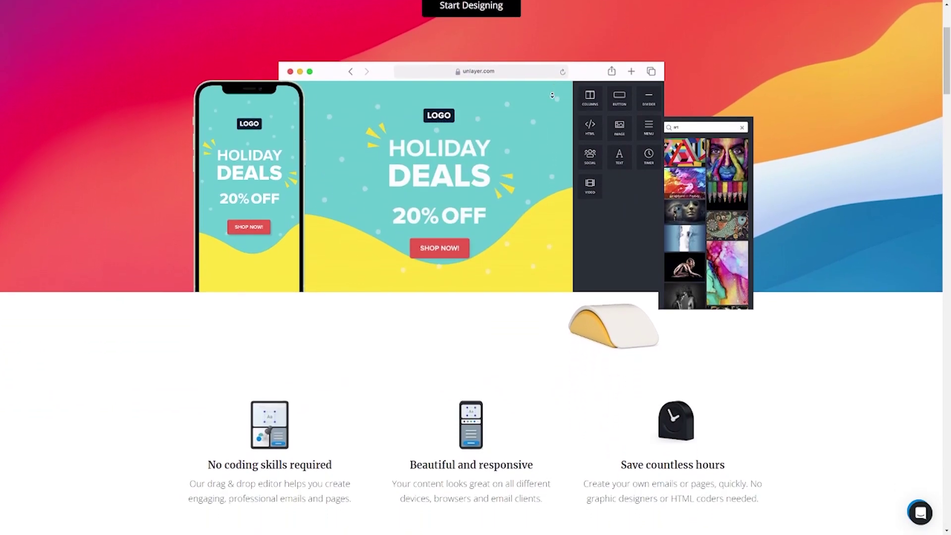
scroll(551, 95, down, 1)
scroll(553, 94, down, 1)
scroll(555, 94, down, 1)
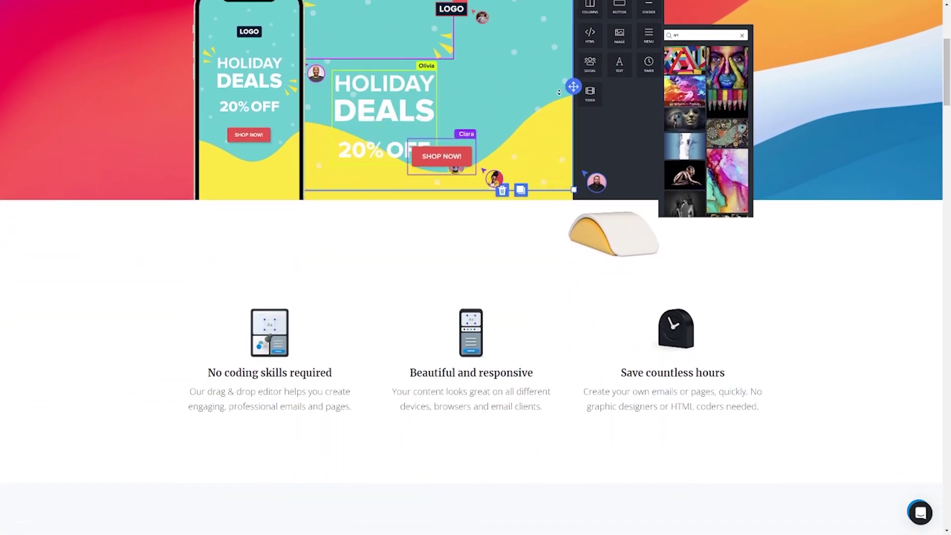
scroll(558, 92, down, 1)
scroll(558, 92, down, 1)
scroll(558, 91, down, 1)
scroll(559, 92, down, 1)
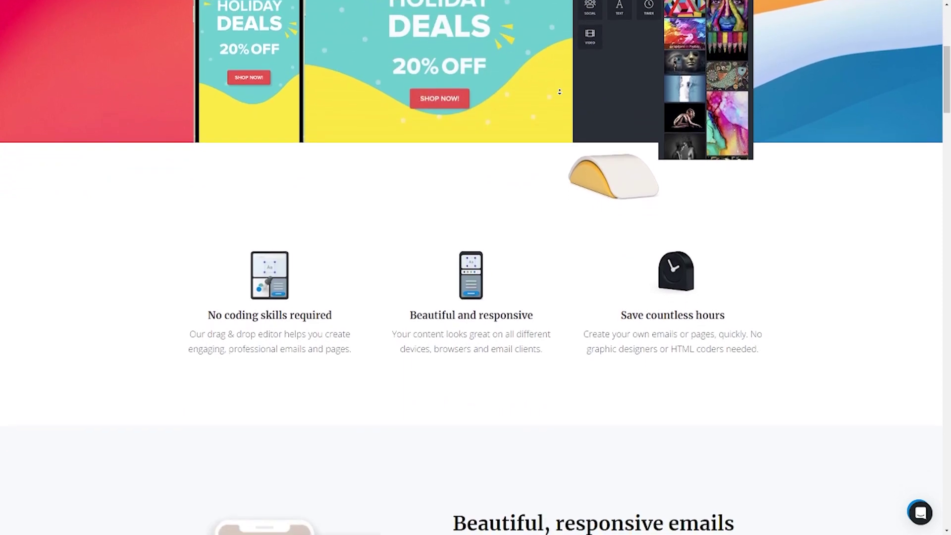
scroll(559, 91, down, 1)
scroll(559, 92, down, 1)
scroll(559, 91, down, 1)
scroll(558, 92, down, 1)
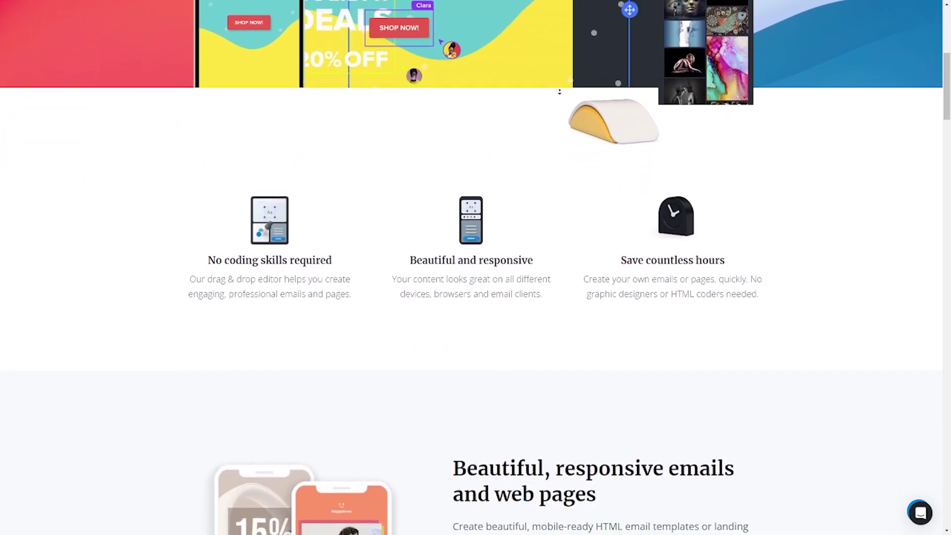
scroll(559, 92, down, 1)
scroll(559, 91, down, 1)
scroll(559, 91, down, 1)
scroll(559, 92, down, 1)
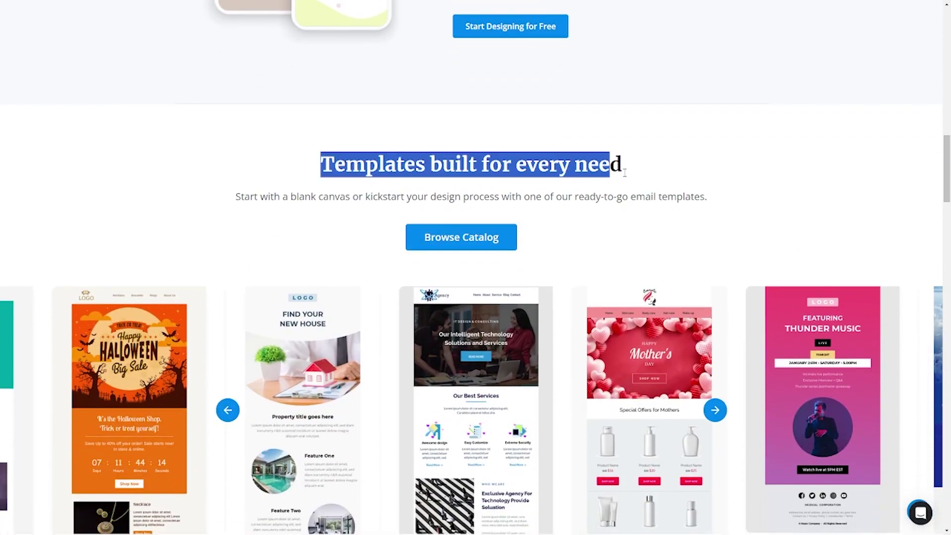
Page the example-template carousel forward and back, then return from the Black Friday templates page
drag(296, 164, 628, 167)
click(582, 212)
scroll(582, 212, down, 1)
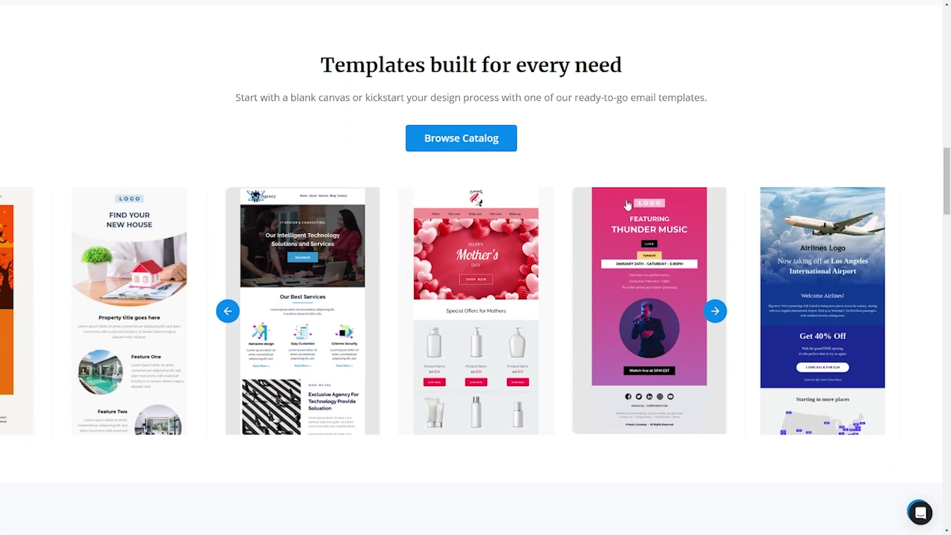
click(715, 311)
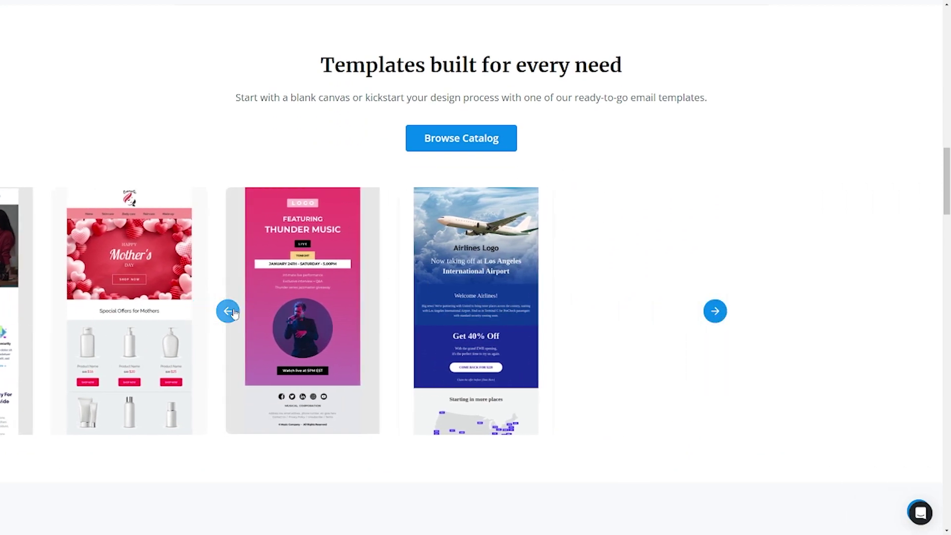
click(228, 311)
click(228, 311)
click(228, 312)
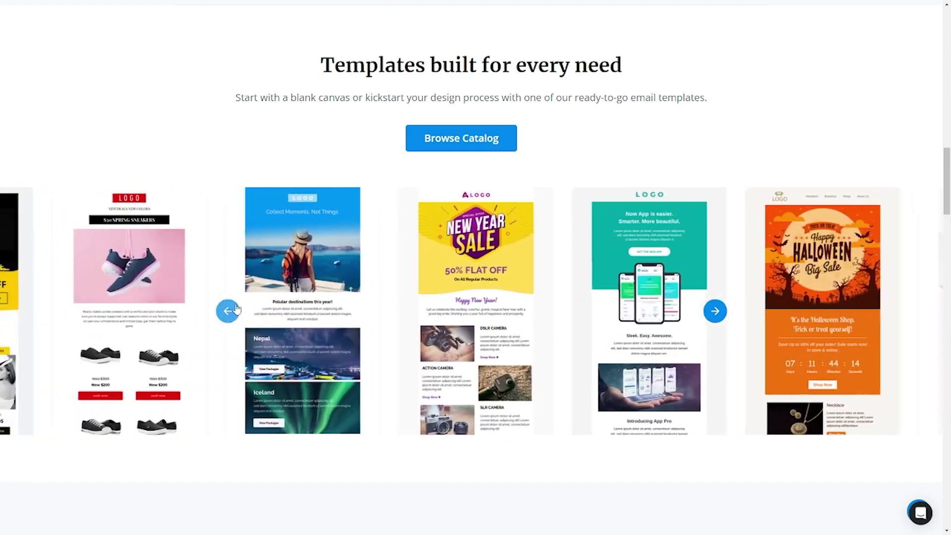
click(228, 311)
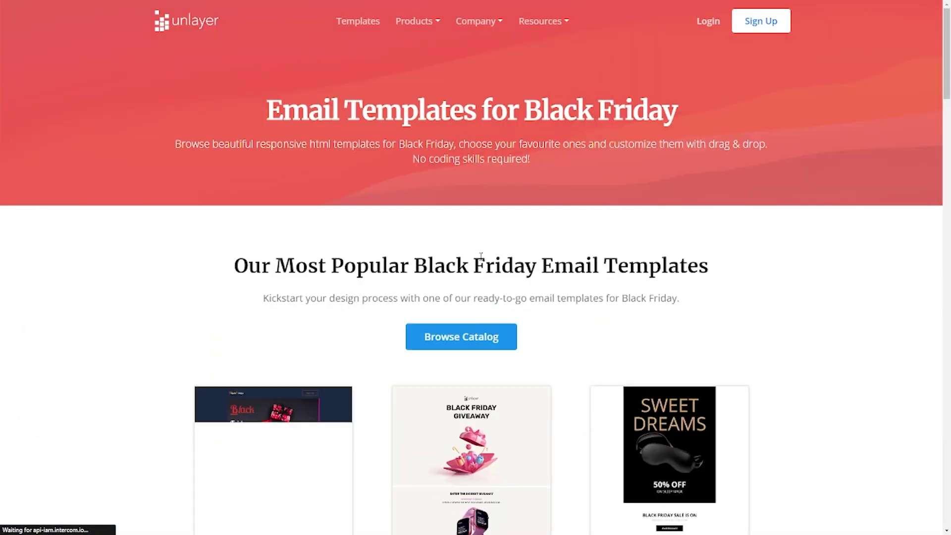
key(alt+Left)
scroll(361, 147, up, 2)
scroll(410, 127, up, 3)
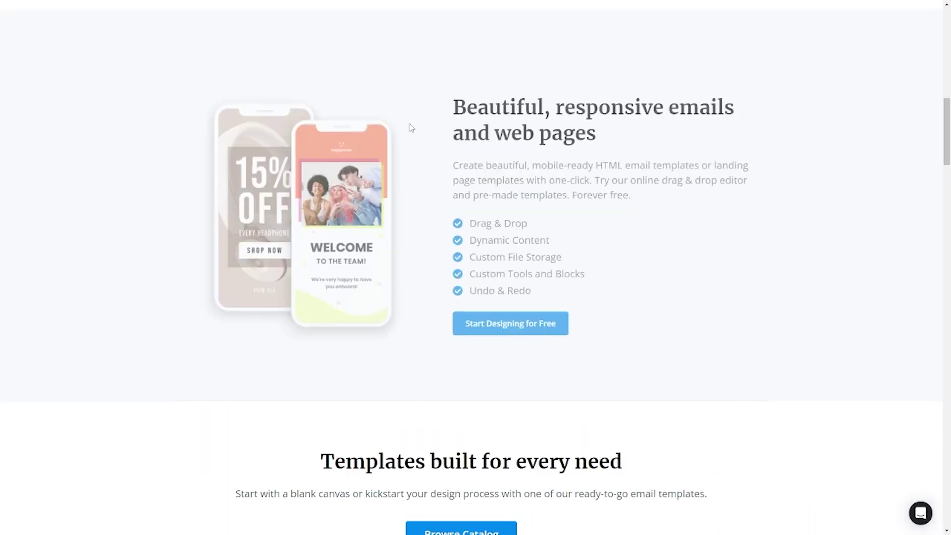
scroll(410, 128, up, 5)
scroll(409, 128, up, 5)
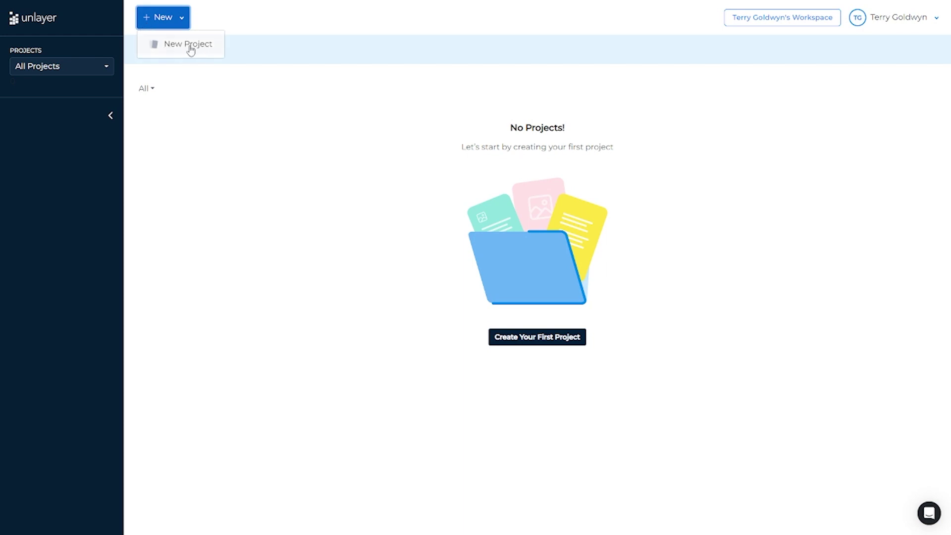
Create a new project named Anything Money
click(188, 45)
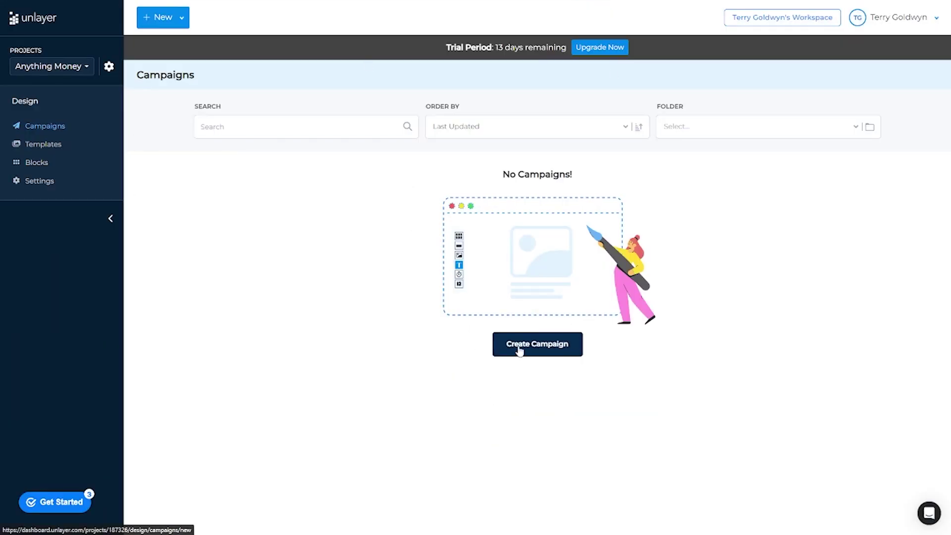
Start the first campaign in Anything Money to bring up the template gallery
click(564, 348)
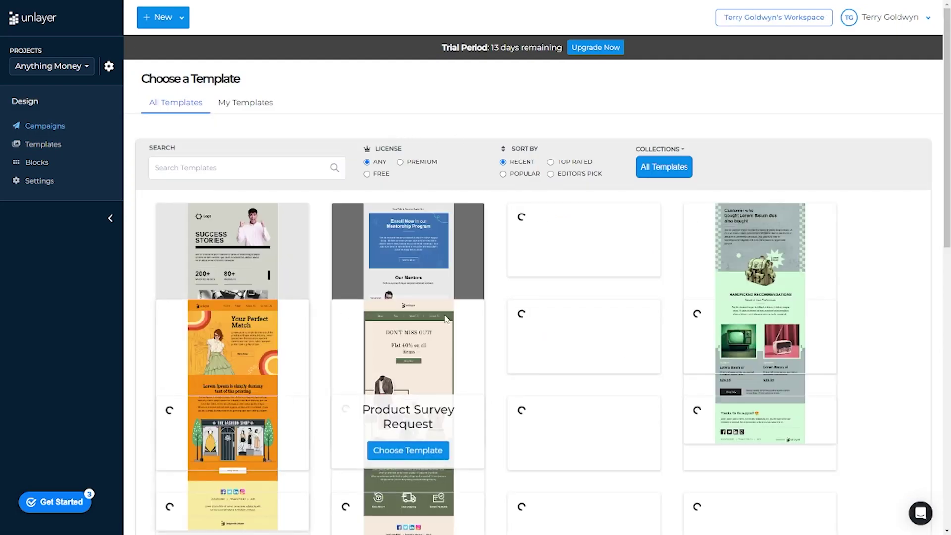
scroll(510, 350, down, 1)
scroll(602, 313, down, 3)
scroll(603, 312, down, 2)
scroll(706, 261, down, 1)
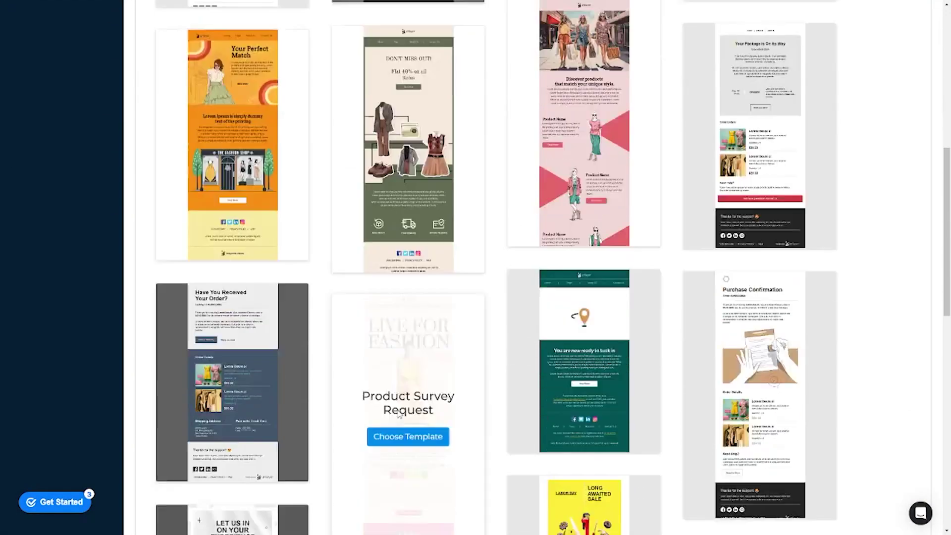
scroll(547, 272, down, 1)
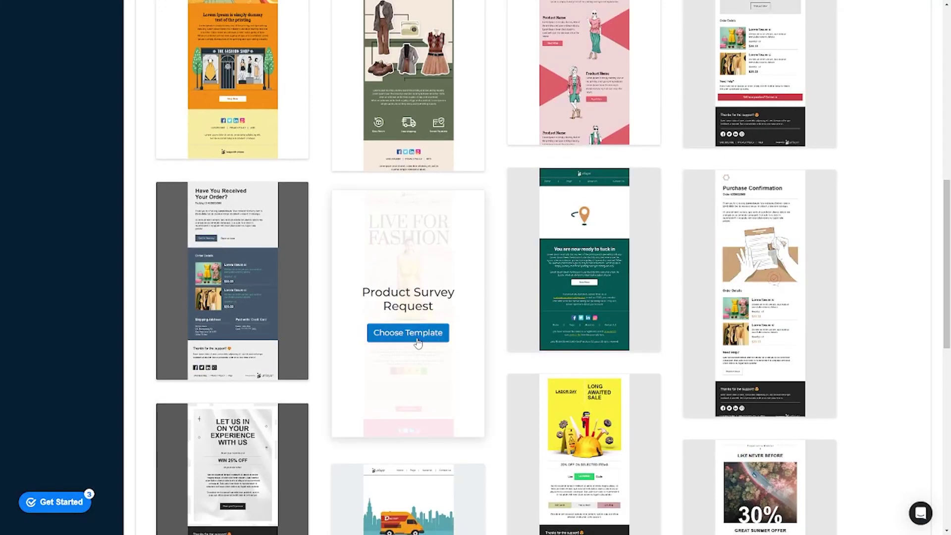
Choose the Product Survey Request template, then cancel the New Campaign dialog
click(429, 336)
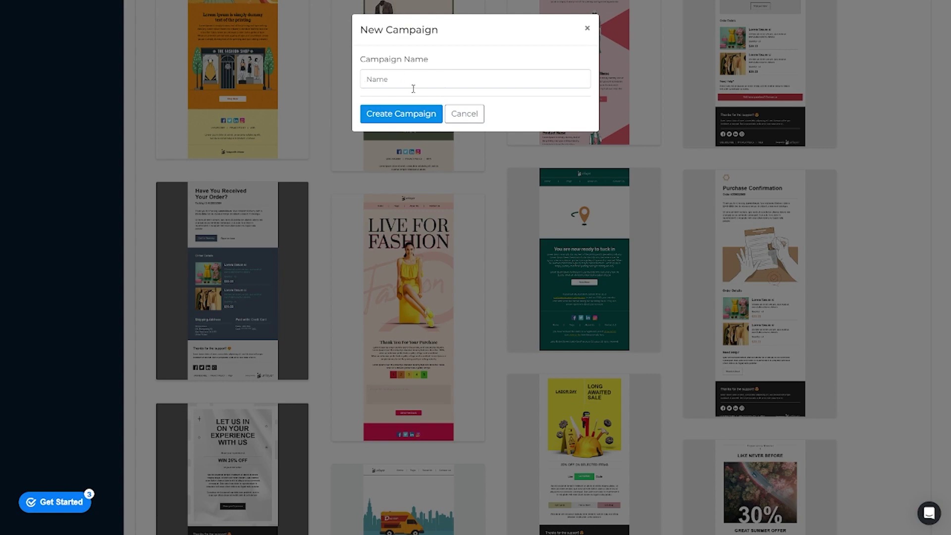
click(475, 116)
scroll(743, 335, down, 3)
scroll(760, 331, down, 3)
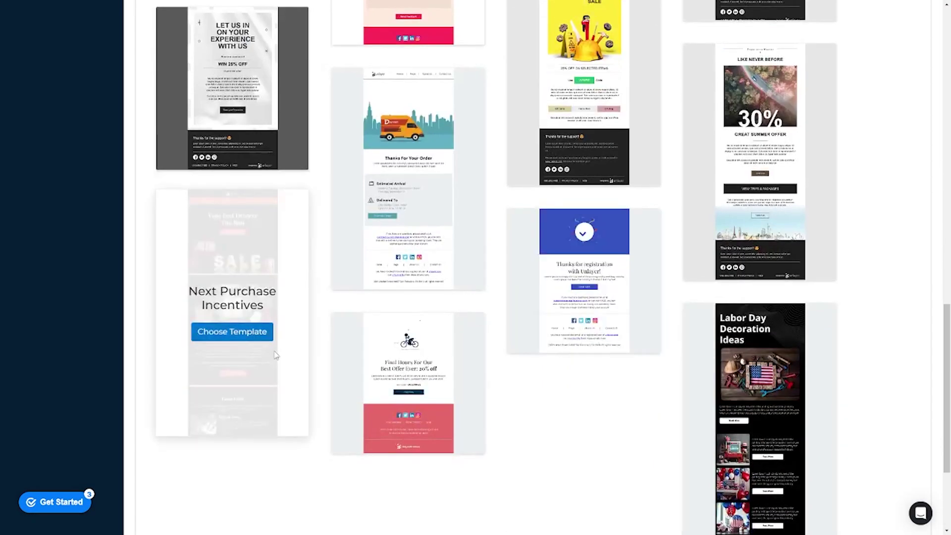
scroll(758, 320, down, 2)
scroll(578, 327, up, 2)
scroll(446, 315, up, 4)
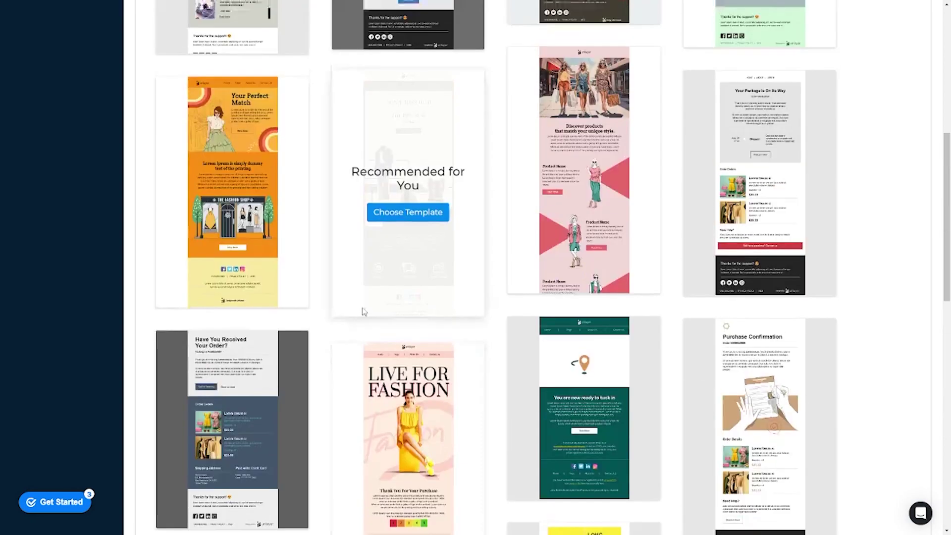
scroll(319, 308, up, 4)
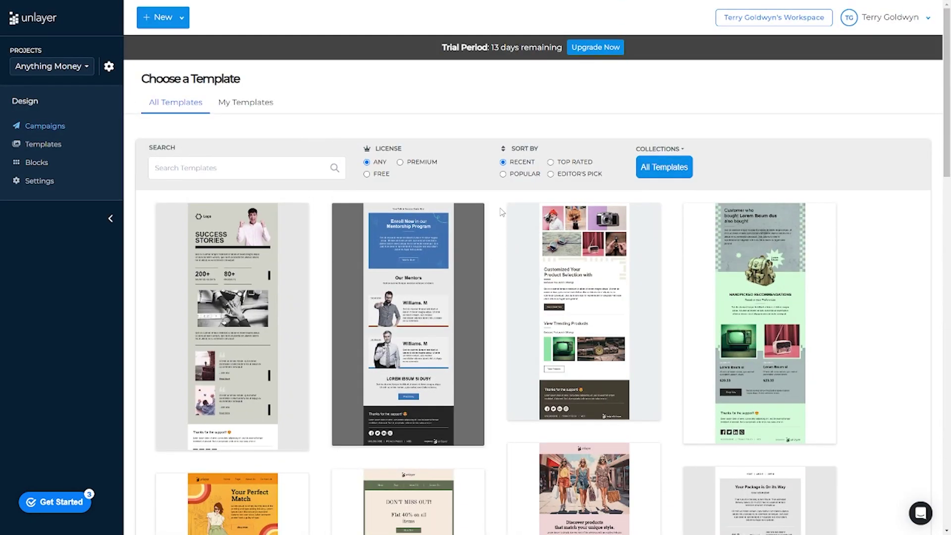
scroll(727, 510, down, 3)
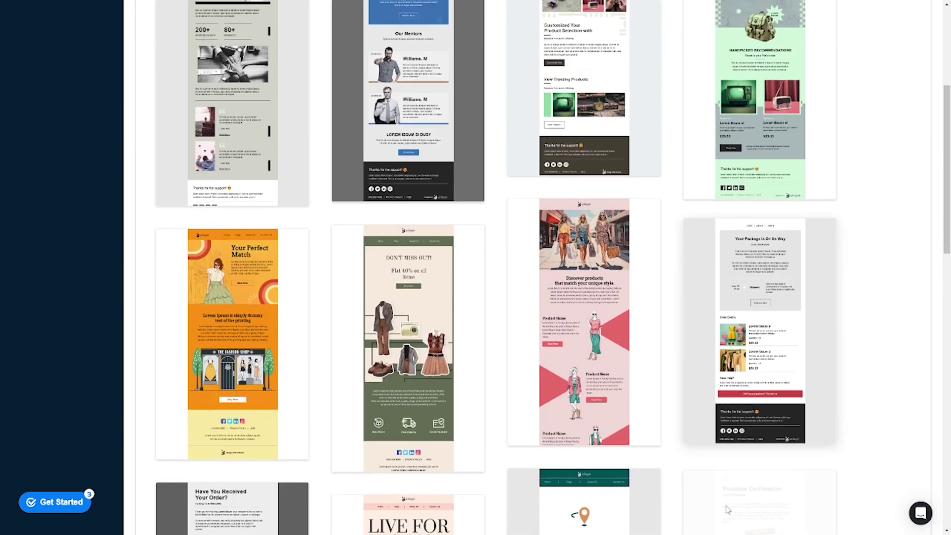
mouse_move(408, 341)
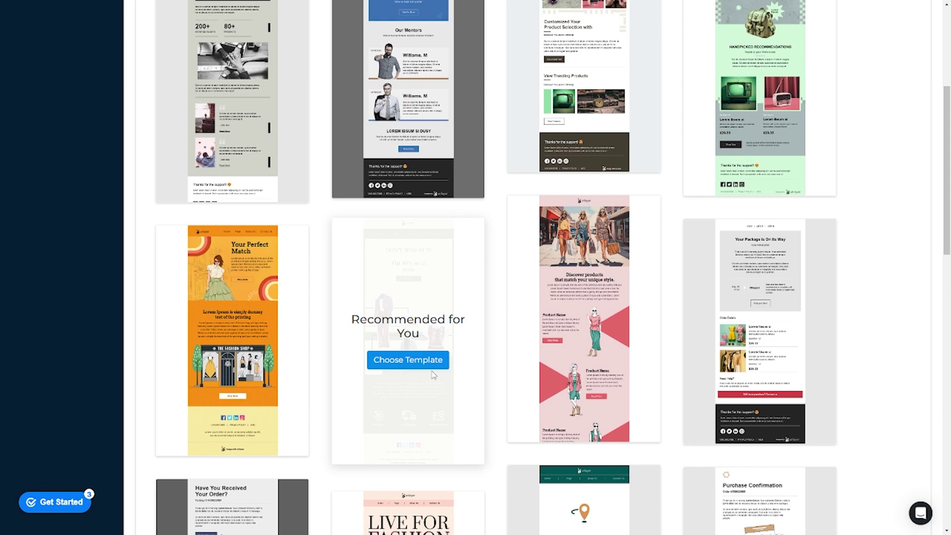
scroll(433, 374, down, 5)
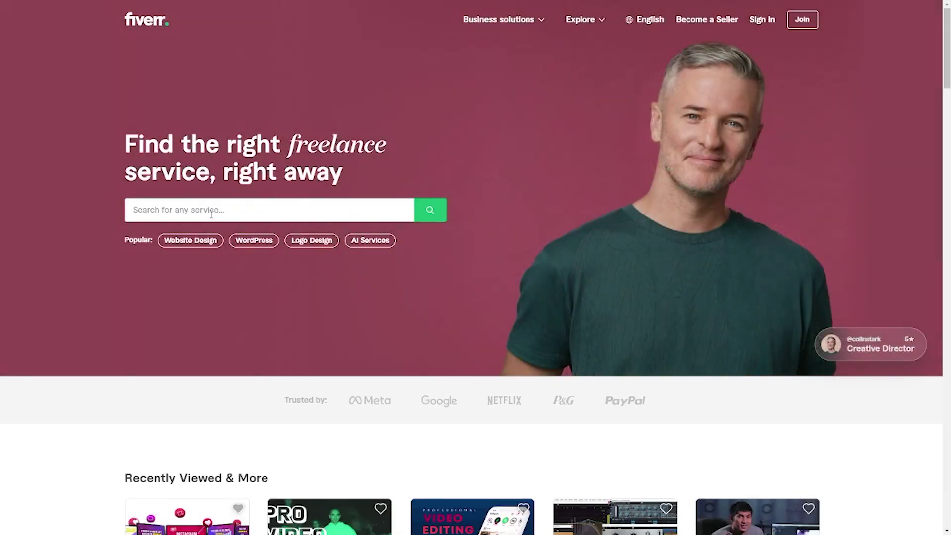
Search Fiverr for 'Email Marketing', dismissing the suggestion list before running the search
click(214, 214)
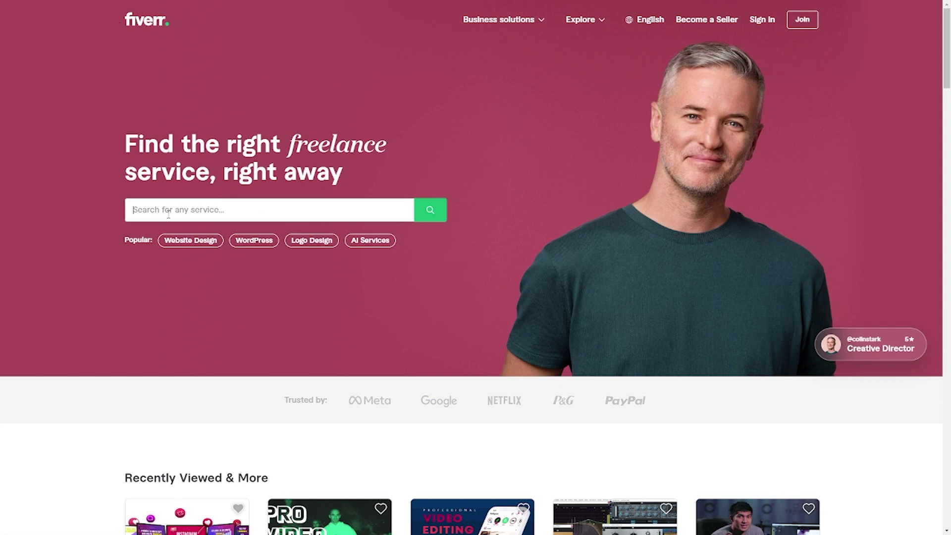
click(220, 210)
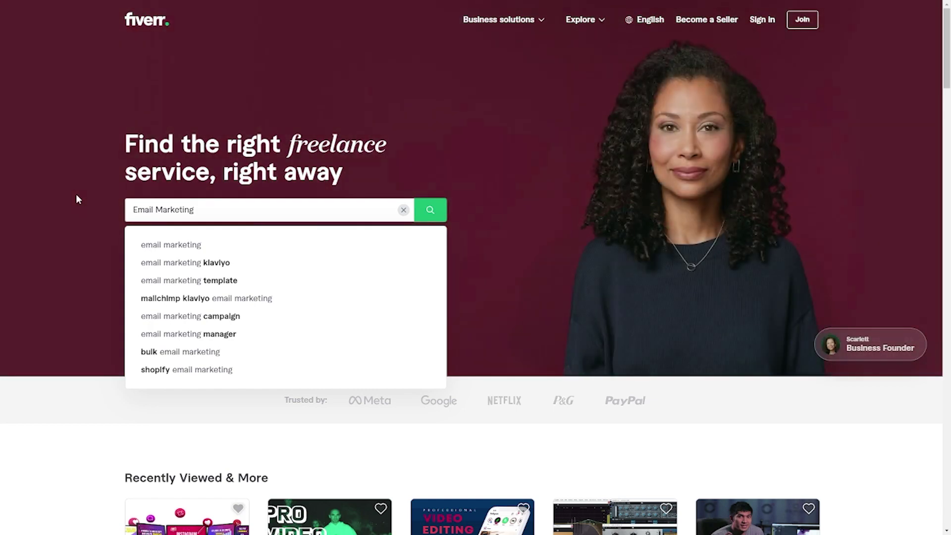
click(76, 194)
click(441, 214)
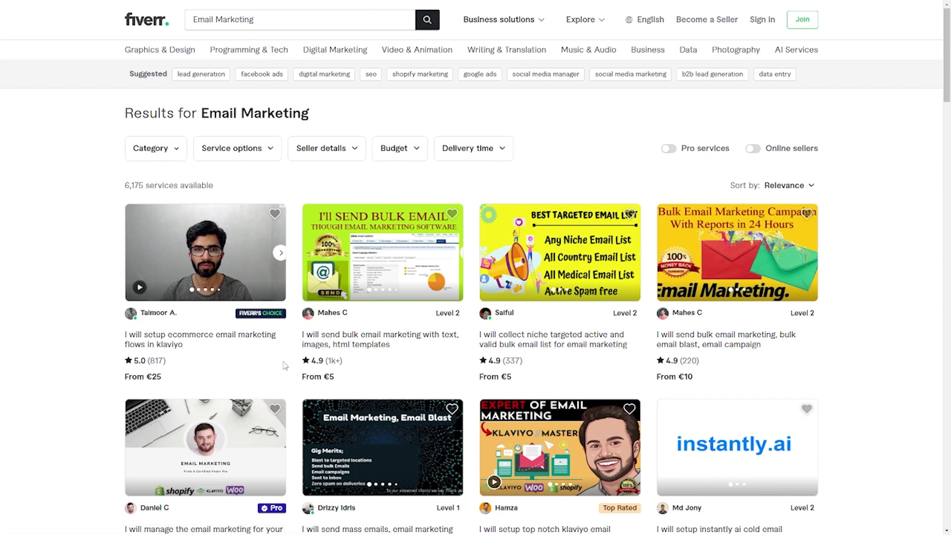
scroll(283, 371, down, 2)
scroll(282, 370, down, 2)
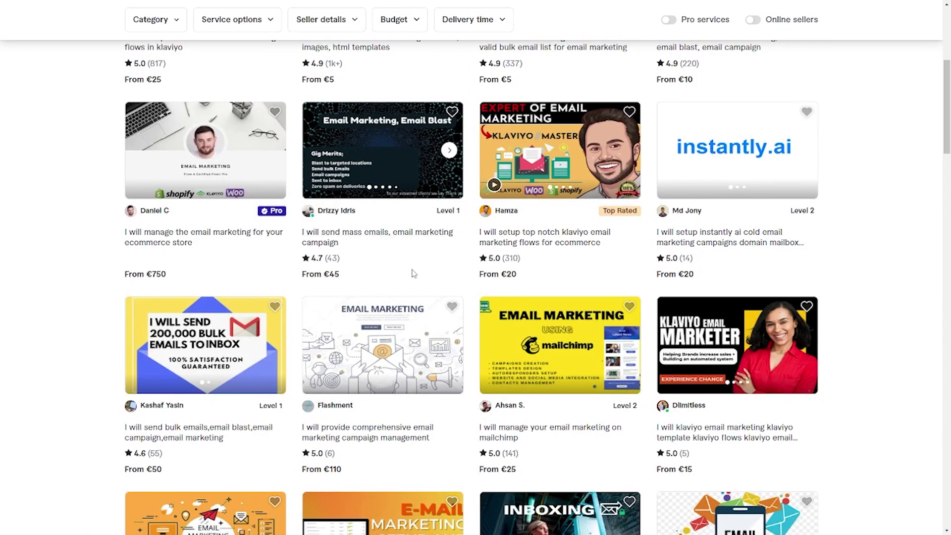
scroll(412, 274, down, 3)
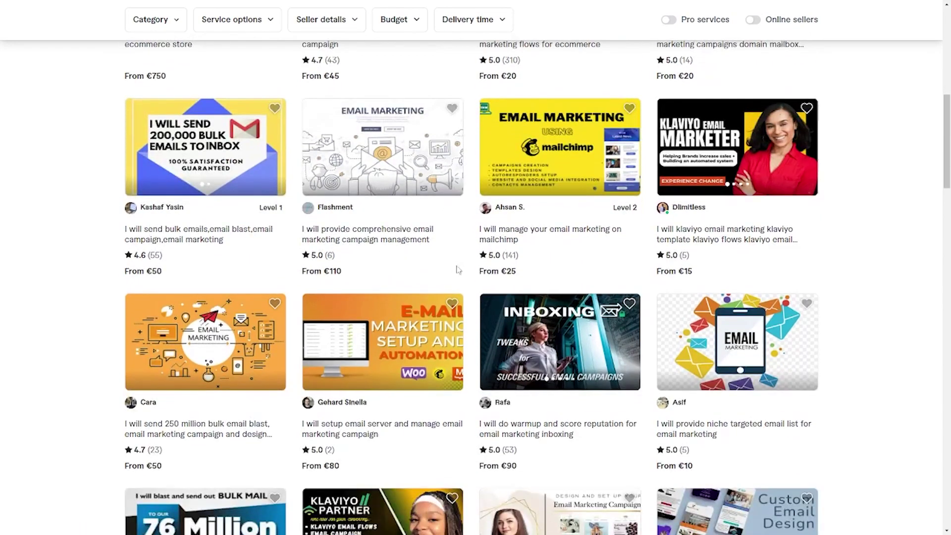
scroll(500, 311, down, 1)
scroll(500, 310, up, 3)
scroll(319, 233, up, 3)
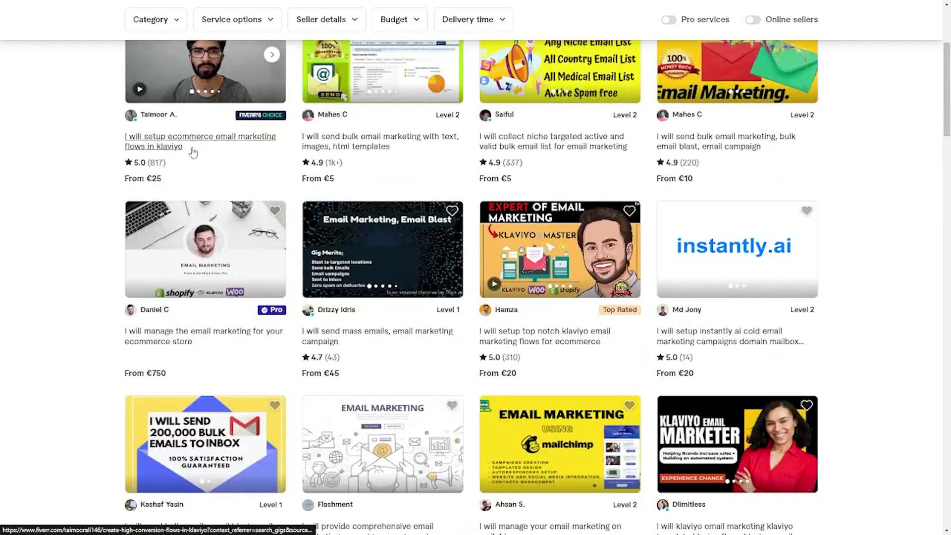
scroll(191, 149, up, 2)
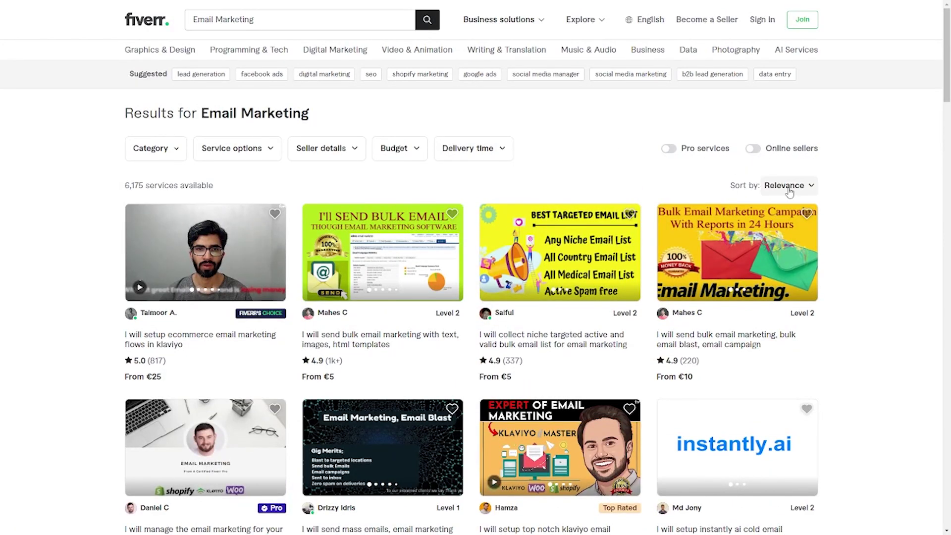
Sort the results by Best Selling and open the Klaviyo ecommerce email flows gig
click(797, 188)
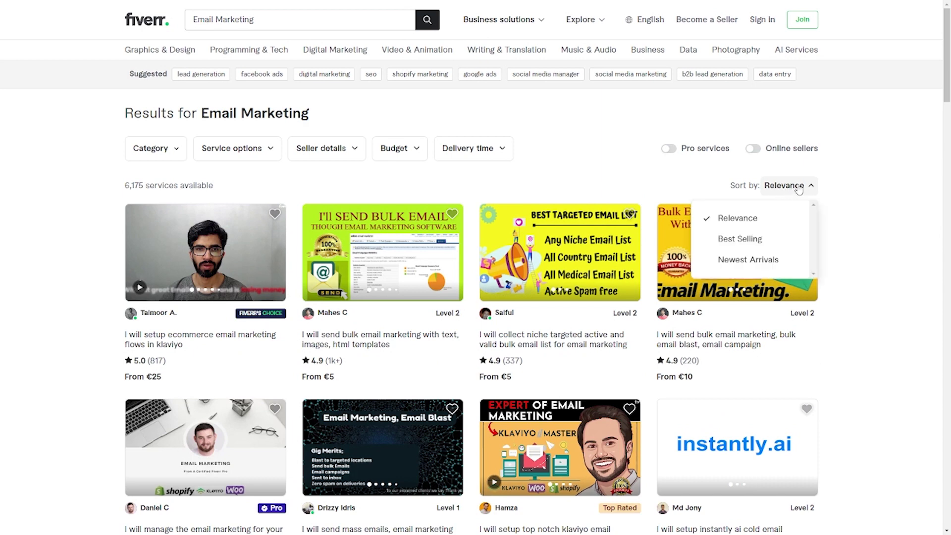
click(739, 244)
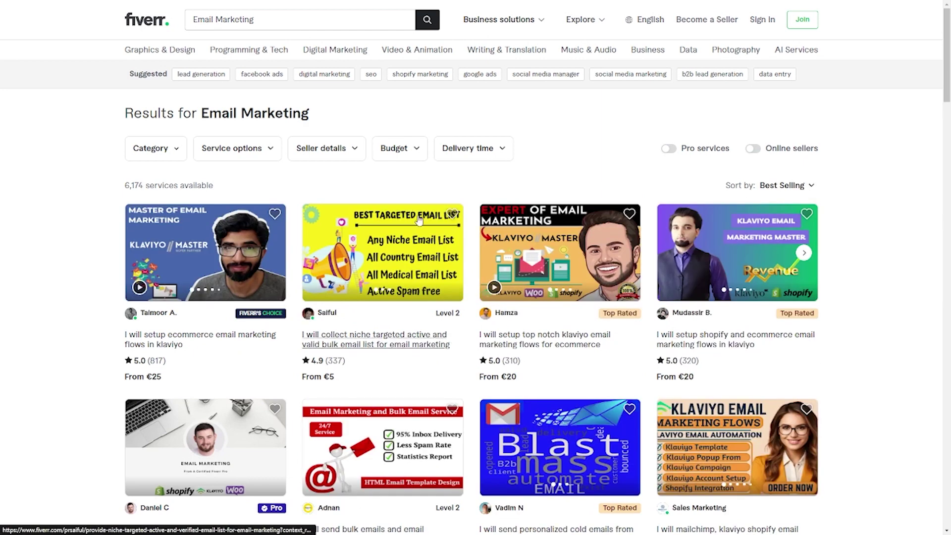
mouse_move(205, 253)
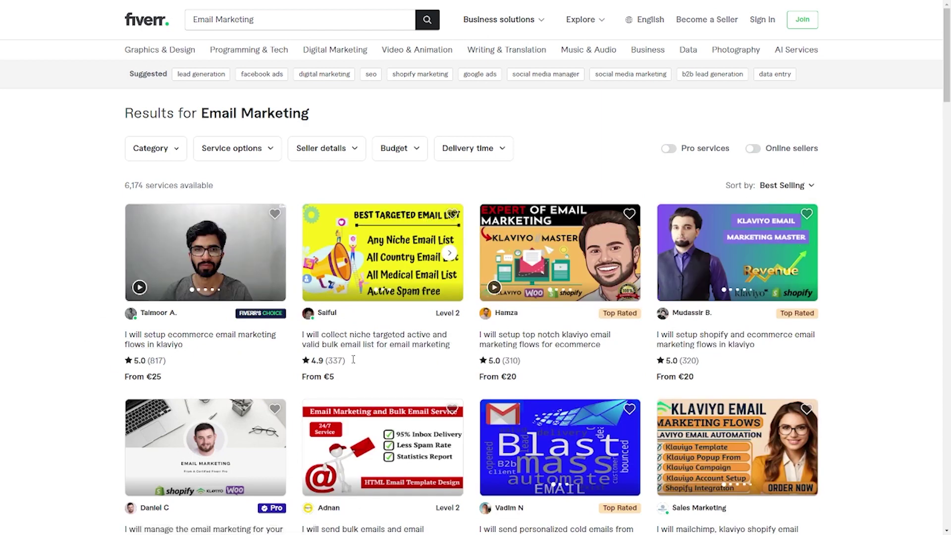
scroll(519, 360, down, 2)
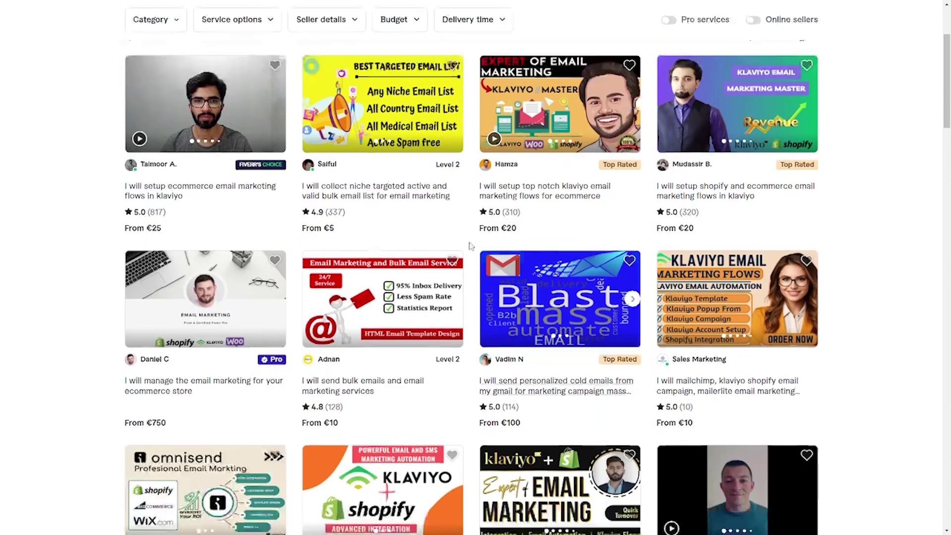
scroll(446, 297, down, 2)
scroll(152, 92, down, 1)
scroll(152, 92, up, 1)
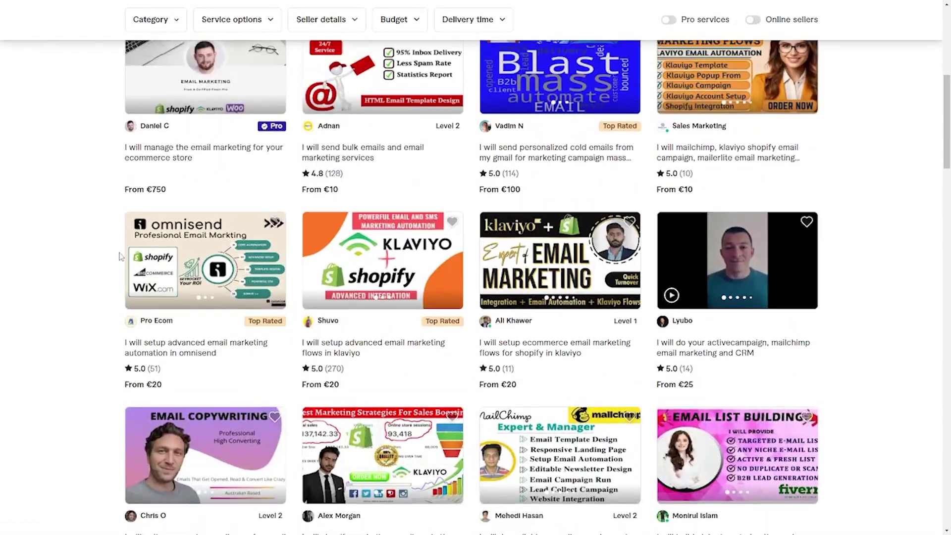
scroll(265, 290, up, 2)
scroll(211, 207, up, 2)
click(210, 207)
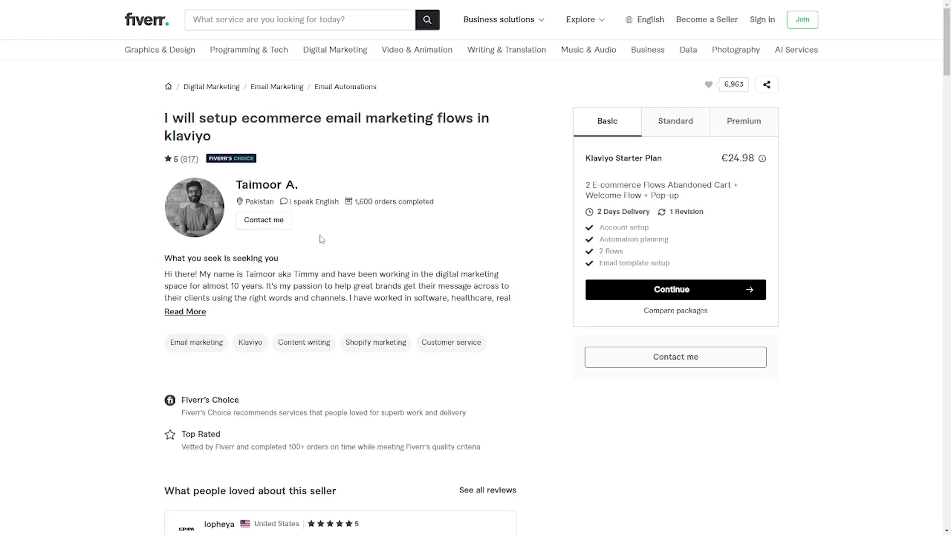
scroll(320, 237, down, 1)
scroll(319, 282, down, 2)
scroll(297, 286, up, 1)
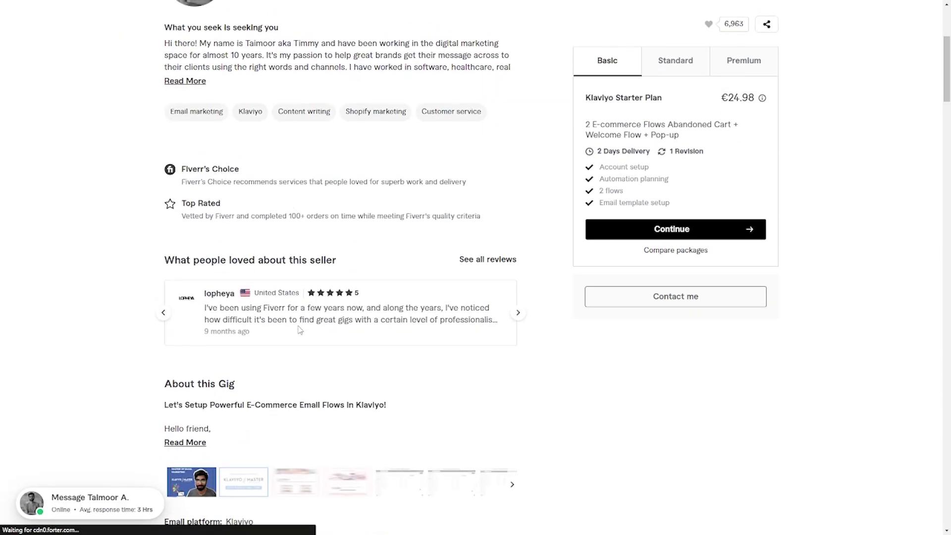
scroll(349, 294, up, 2)
scroll(346, 263, up, 1)
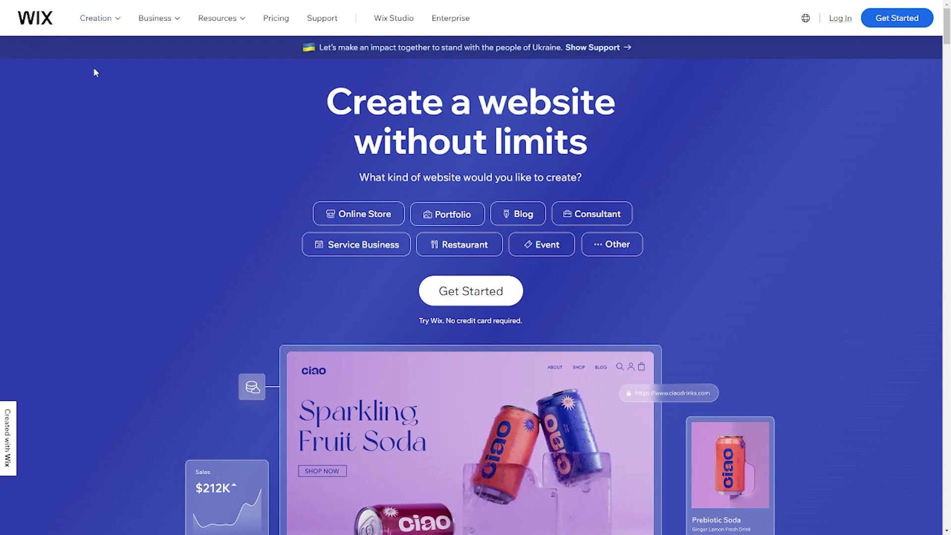
scroll(592, 166, down, 2)
scroll(543, 198, down, 3)
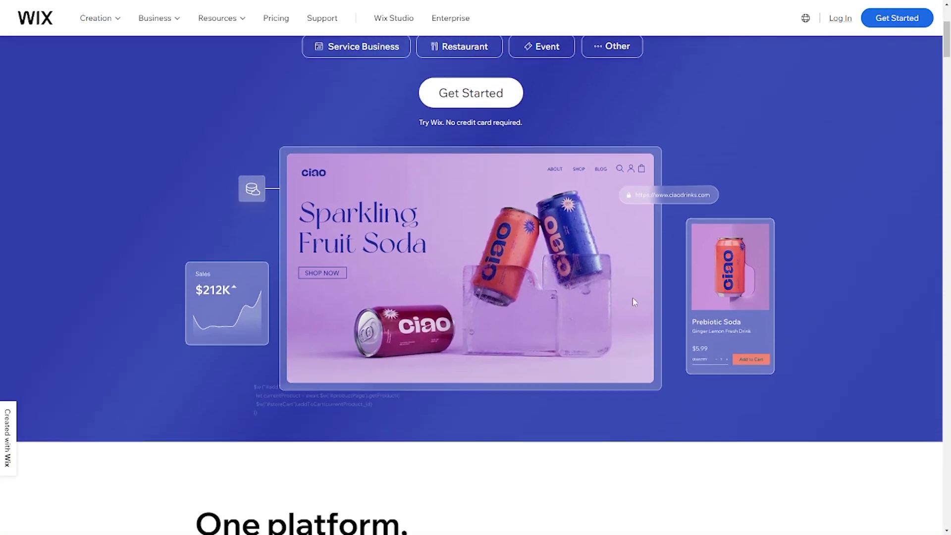
scroll(403, 266, down, 2)
scroll(587, 308, down, 2)
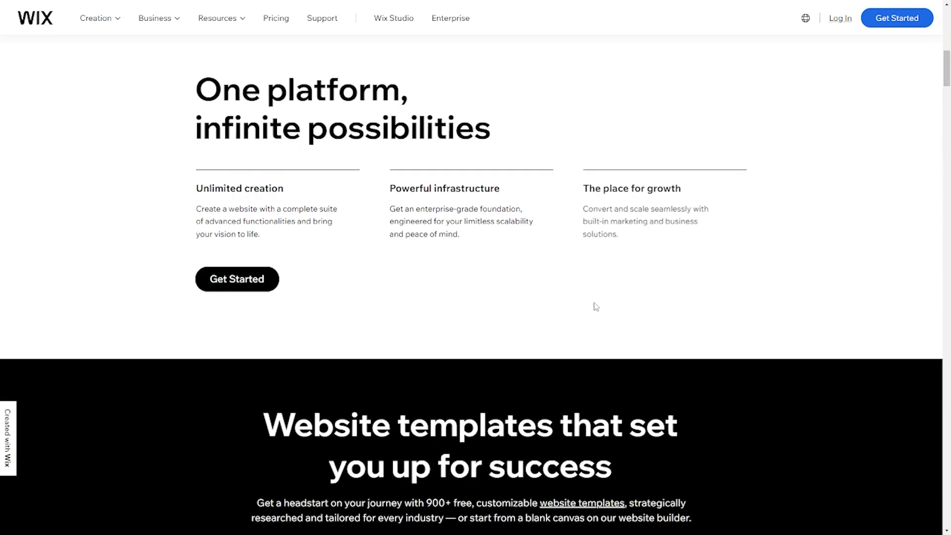
scroll(386, 263, down, 1)
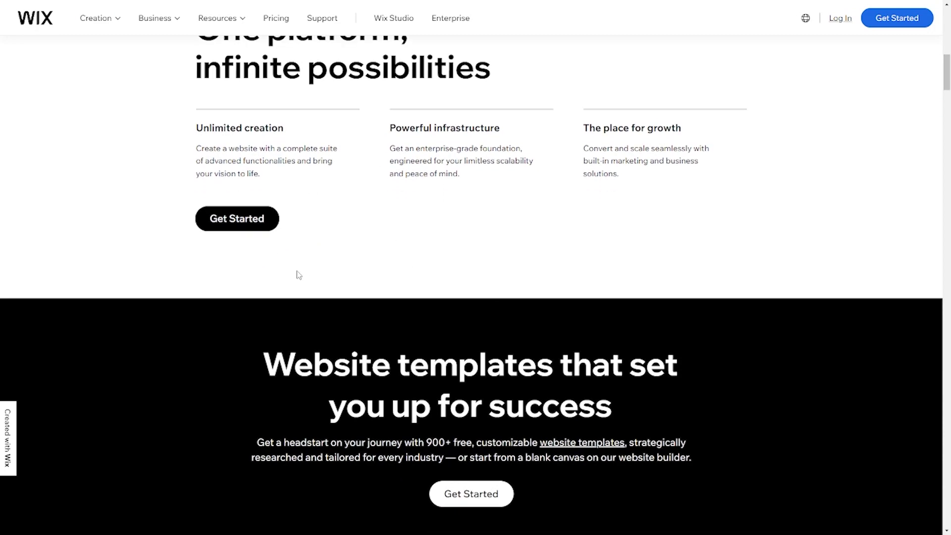
scroll(335, 283, down, 2)
scroll(418, 293, down, 2)
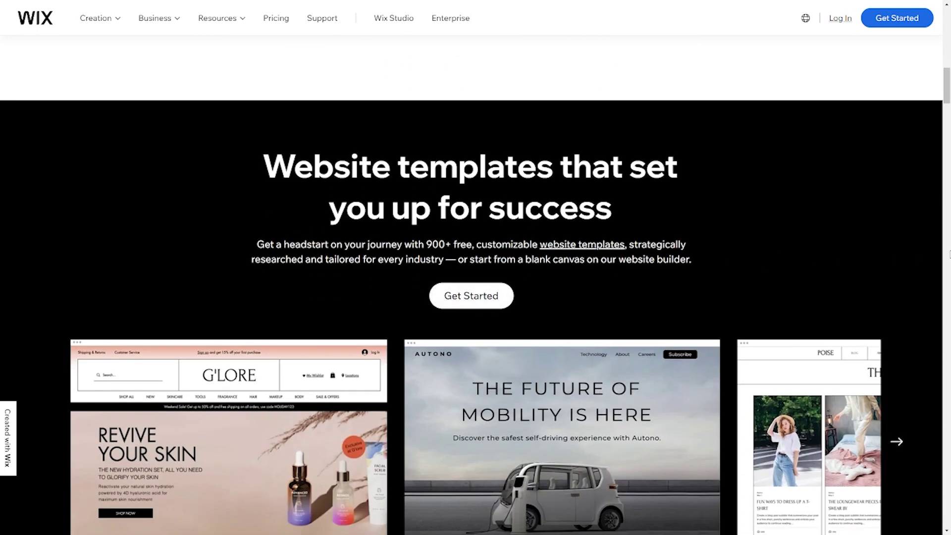
scroll(909, 213, up, 3)
scroll(561, 144, up, 4)
scroll(475, 105, up, 2)
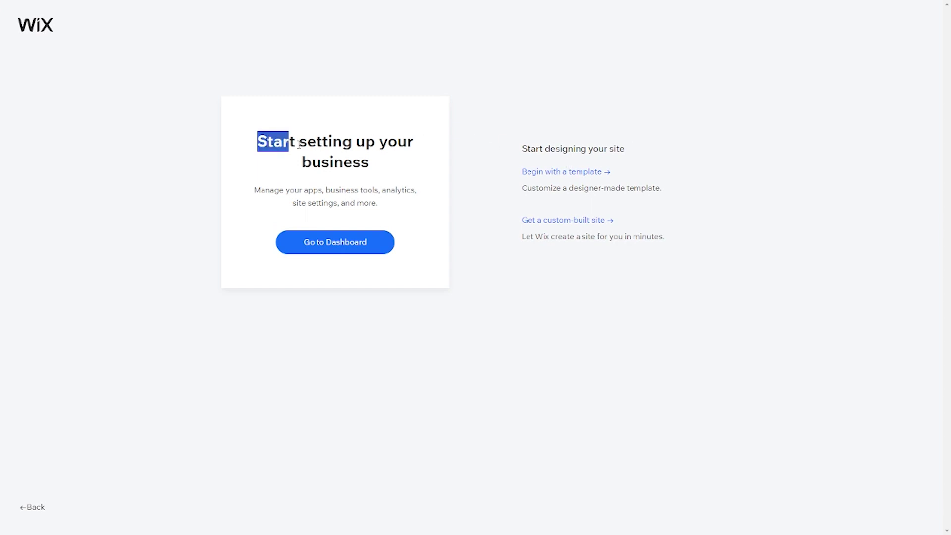
Highlight and clear the 'Start setting up your business' and 'Start designing your site' headings
drag(299, 143, 394, 170)
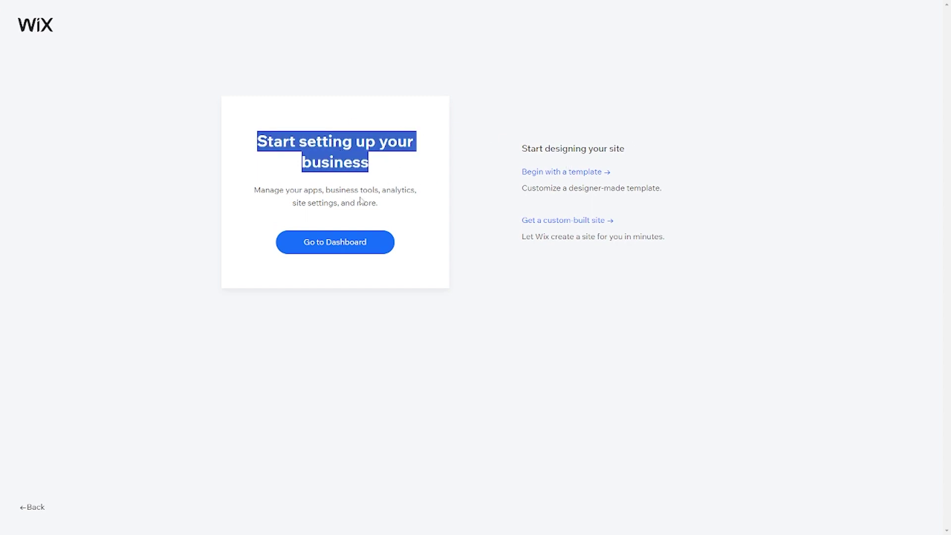
click(430, 174)
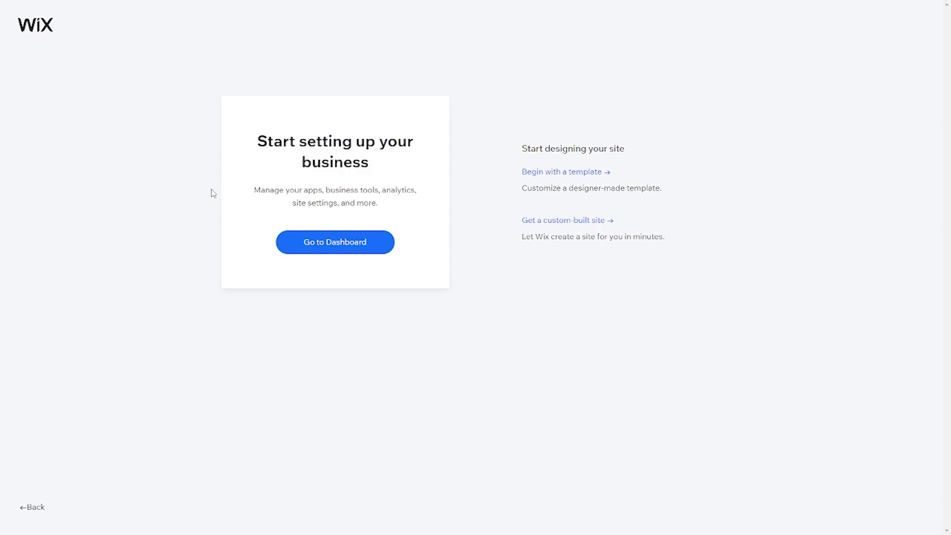
drag(526, 148, 670, 159)
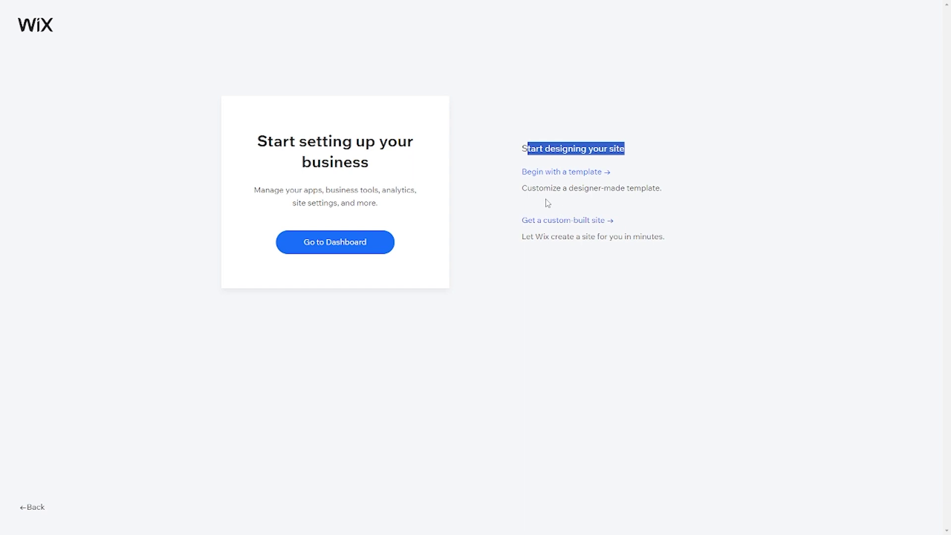
click(536, 186)
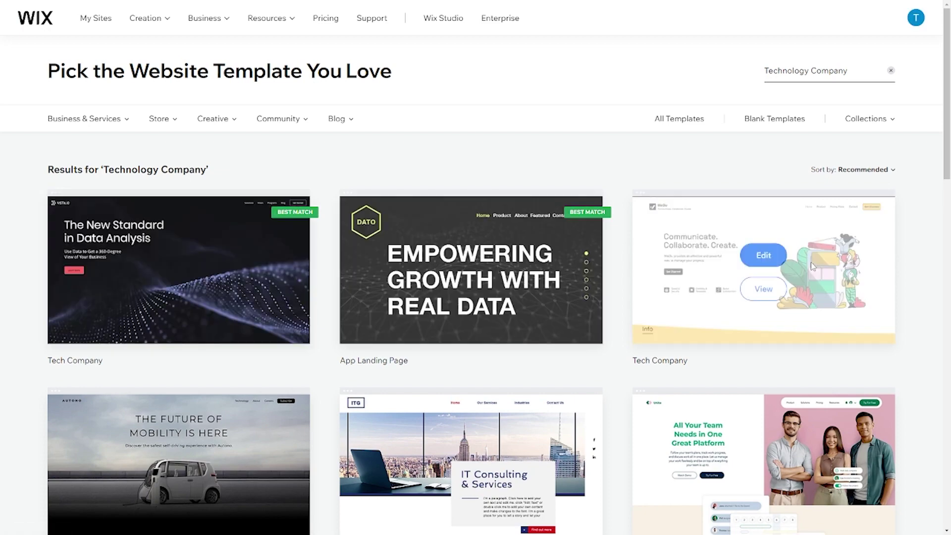
scroll(553, 451, down, 3)
scroll(554, 450, down, 2)
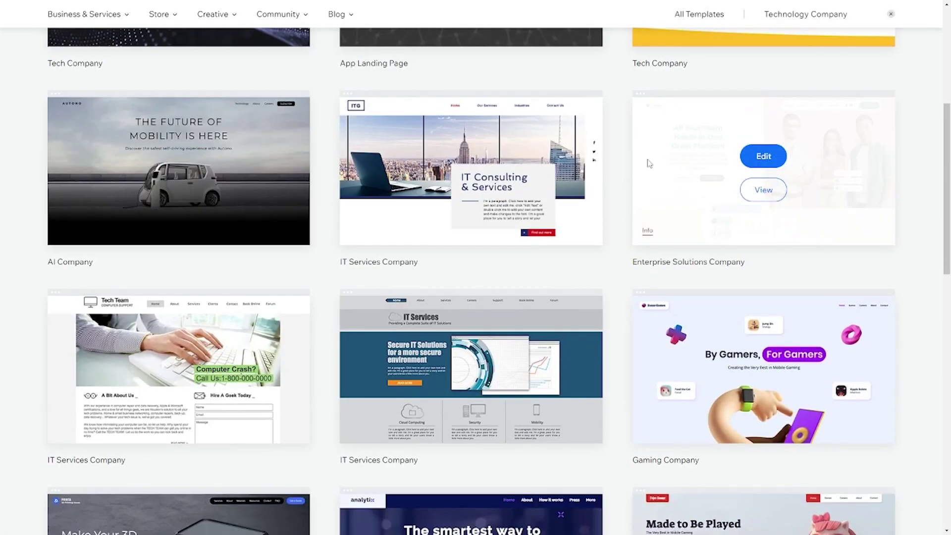
scroll(594, 246, down, 1)
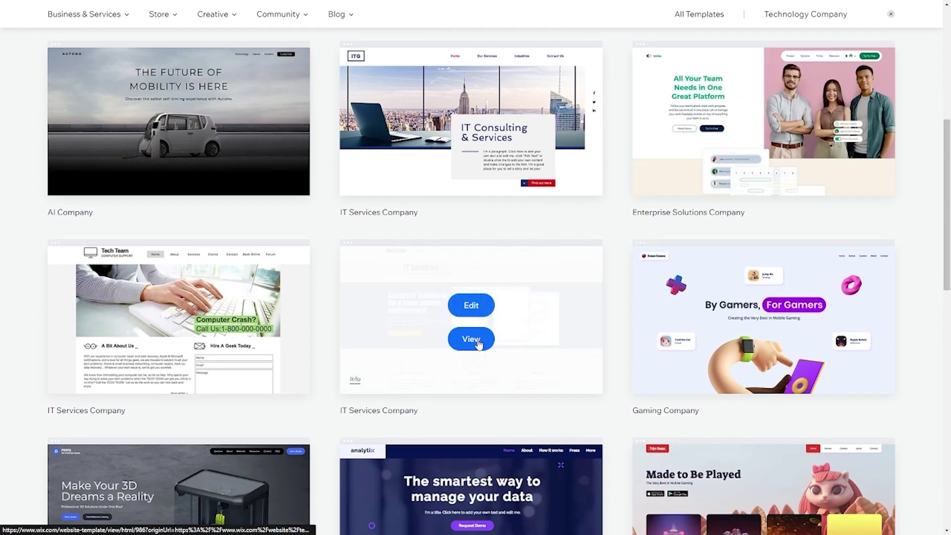
scroll(305, 266, down, 4)
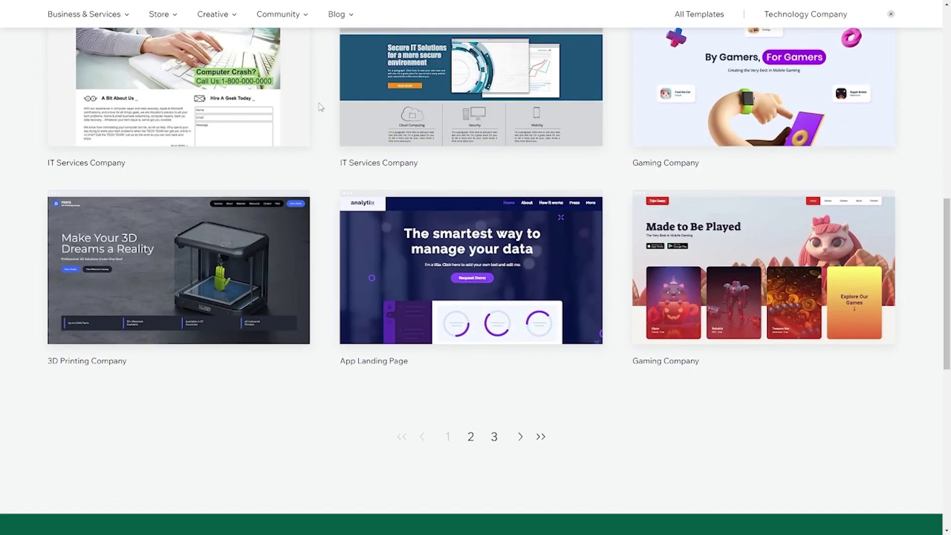
scroll(659, 179, down, 3)
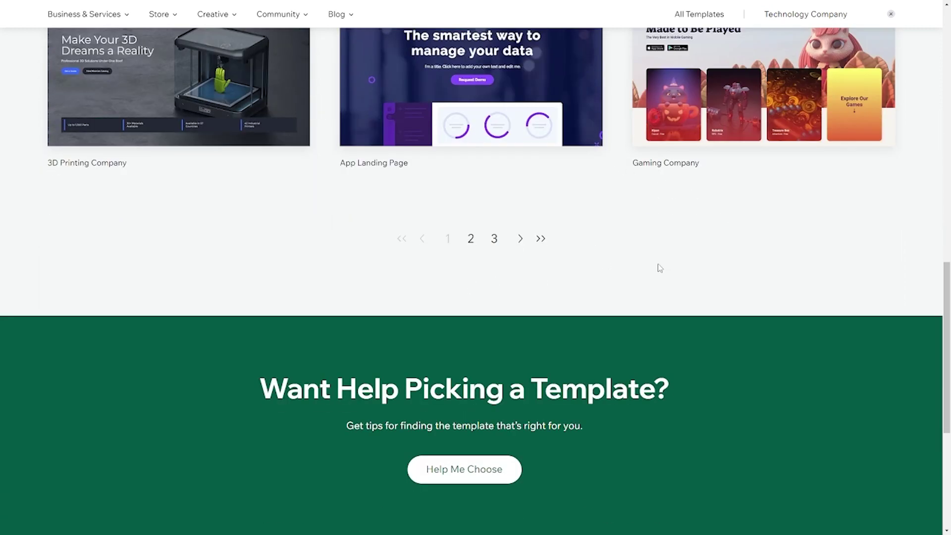
scroll(657, 268, up, 4)
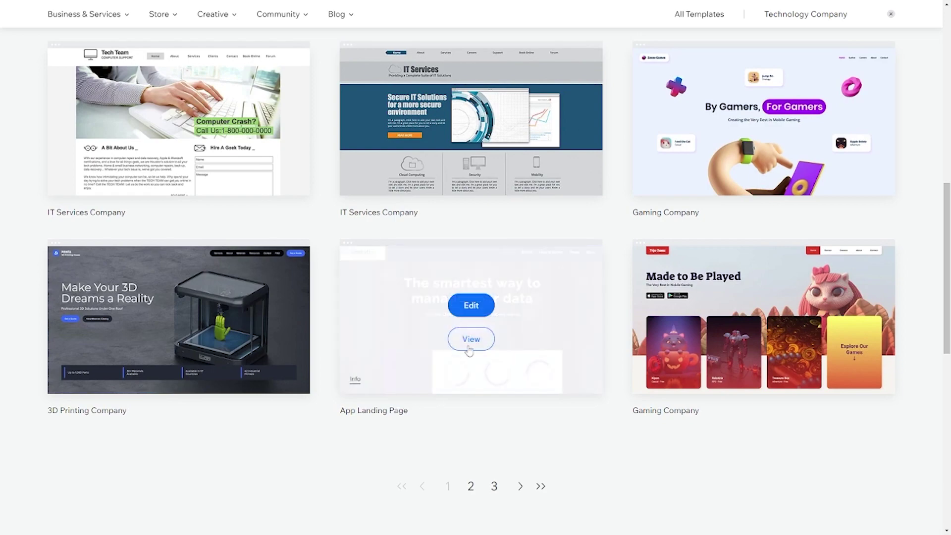
mouse_move(471, 316)
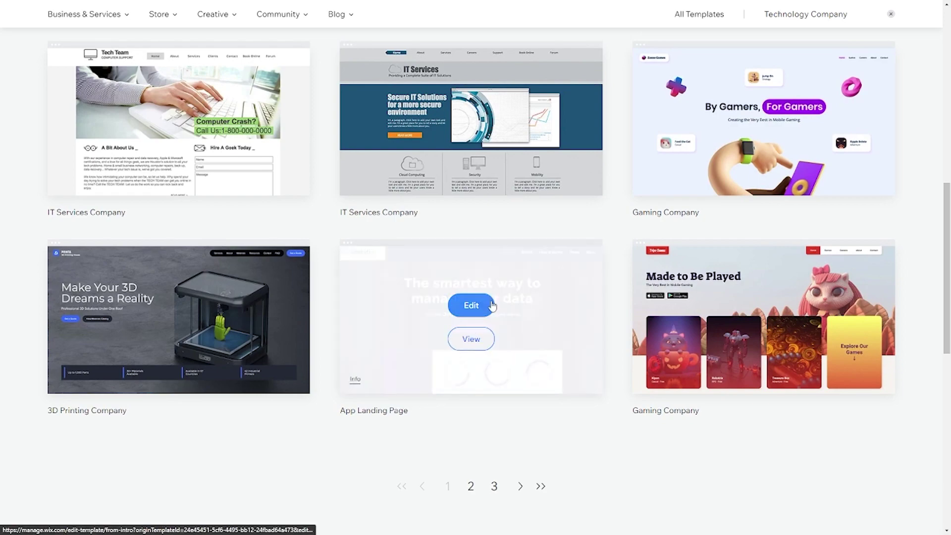
scroll(492, 305, up, 4)
scroll(494, 327, up, 3)
scroll(497, 339, up, 1)
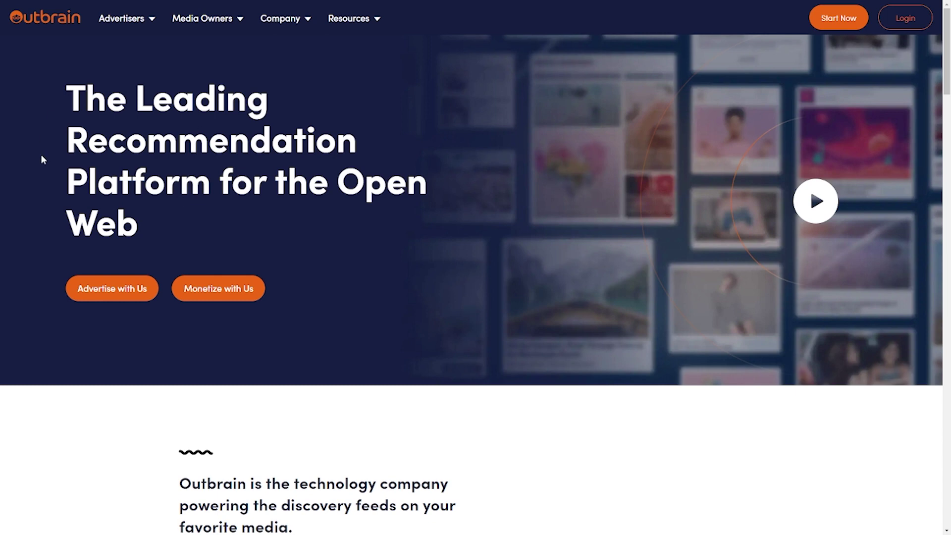
drag(67, 99, 222, 233)
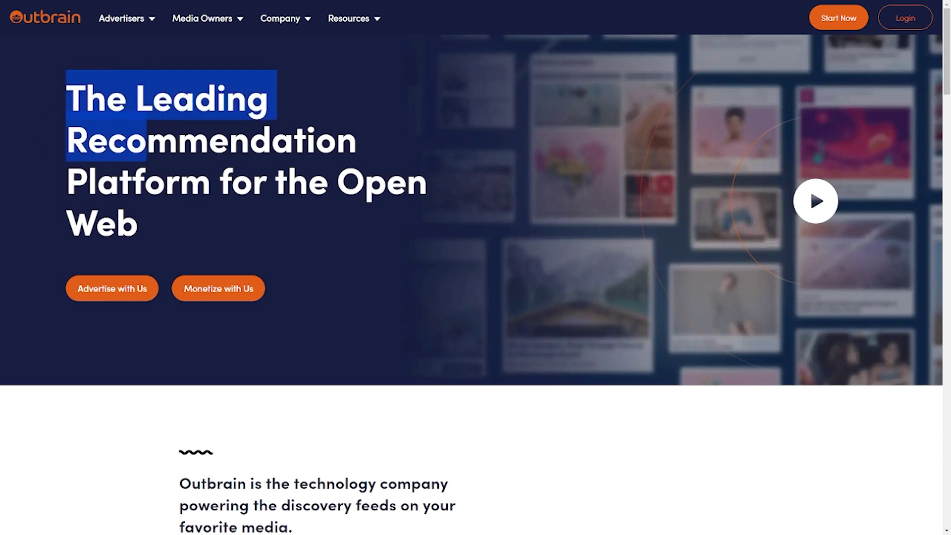
click(354, 226)
scroll(406, 310, down, 1)
scroll(494, 248, down, 1)
scroll(370, 190, up, 2)
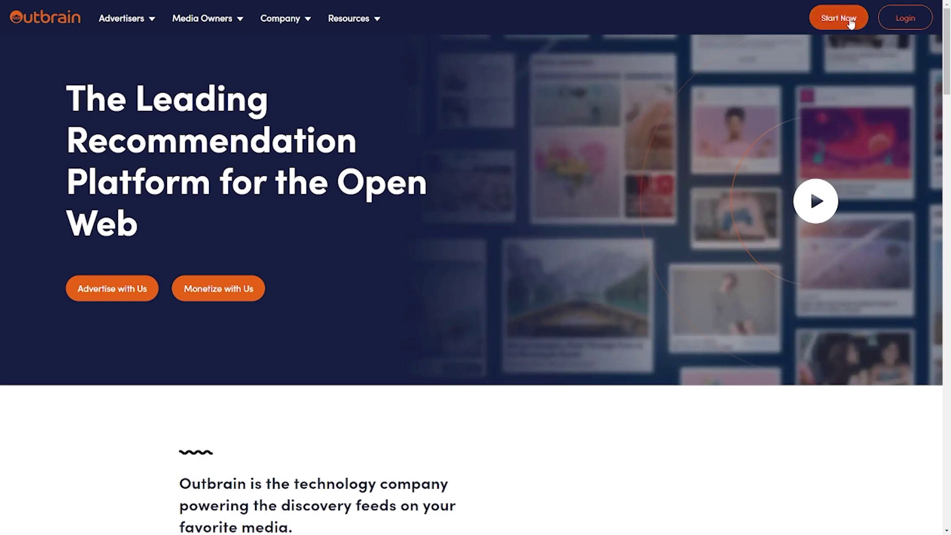
click(821, 21)
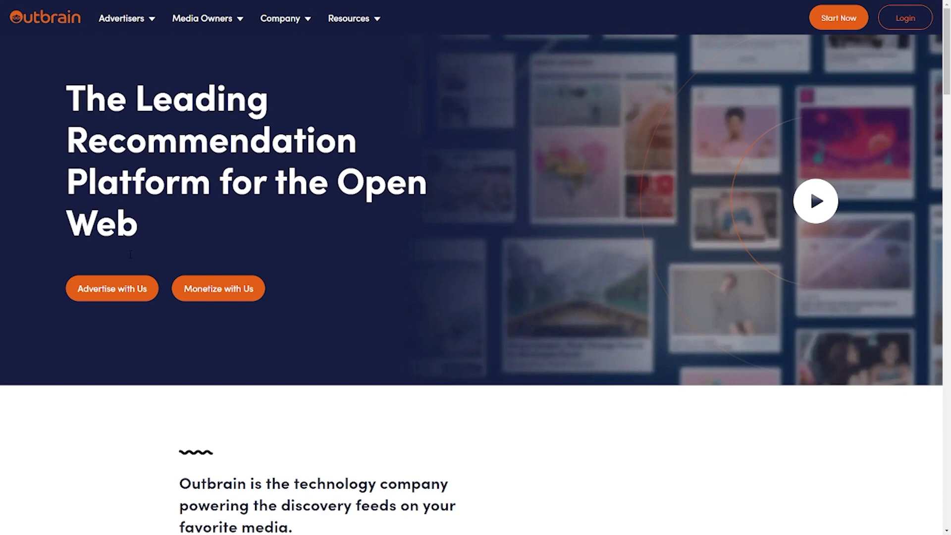
scroll(441, 339, down, 2)
scroll(320, 303, down, 3)
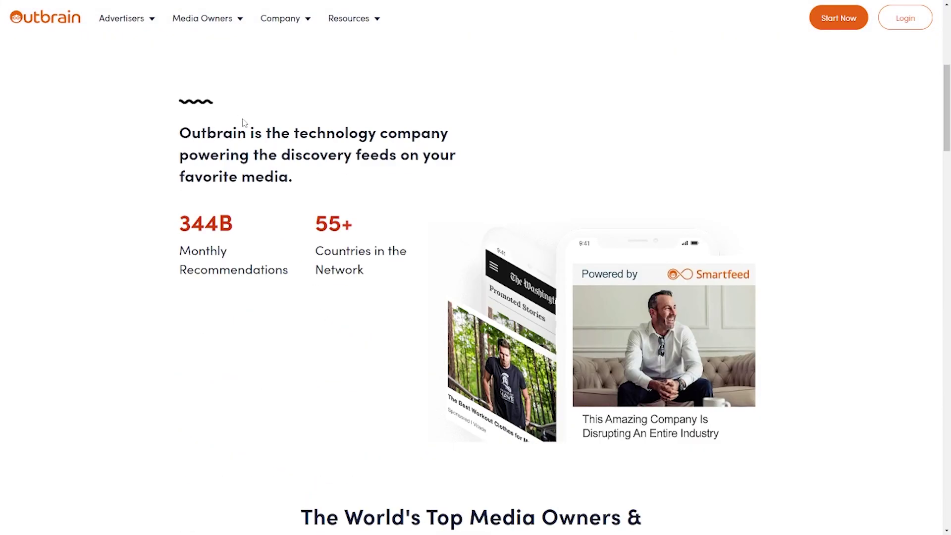
scroll(395, 327, down, 1)
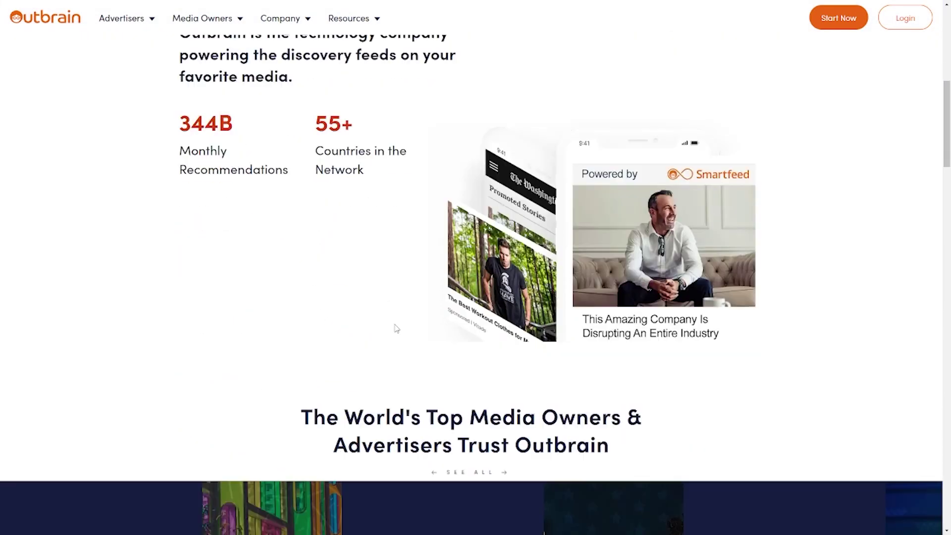
scroll(395, 325, down, 1)
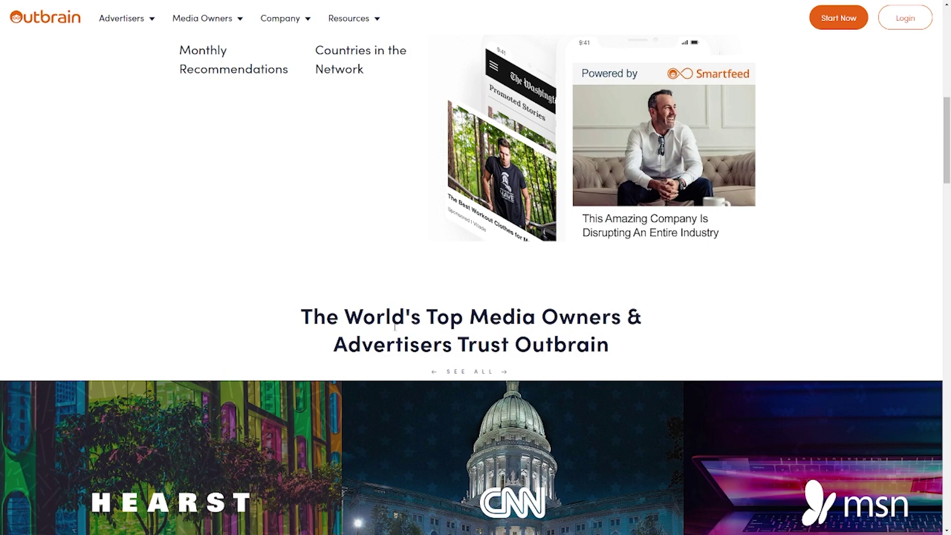
scroll(395, 325, down, 1)
scroll(395, 325, down, 3)
scroll(321, 369, down, 1)
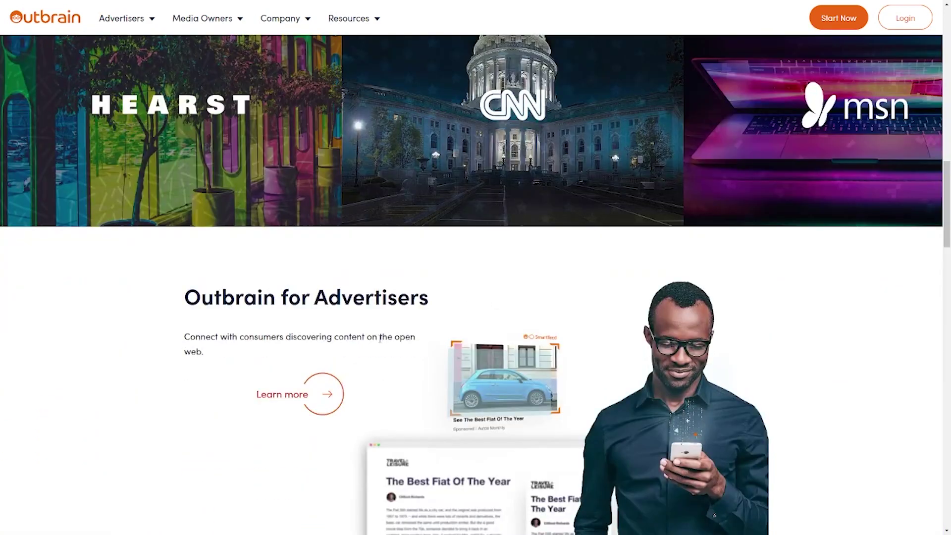
scroll(448, 349, down, 1)
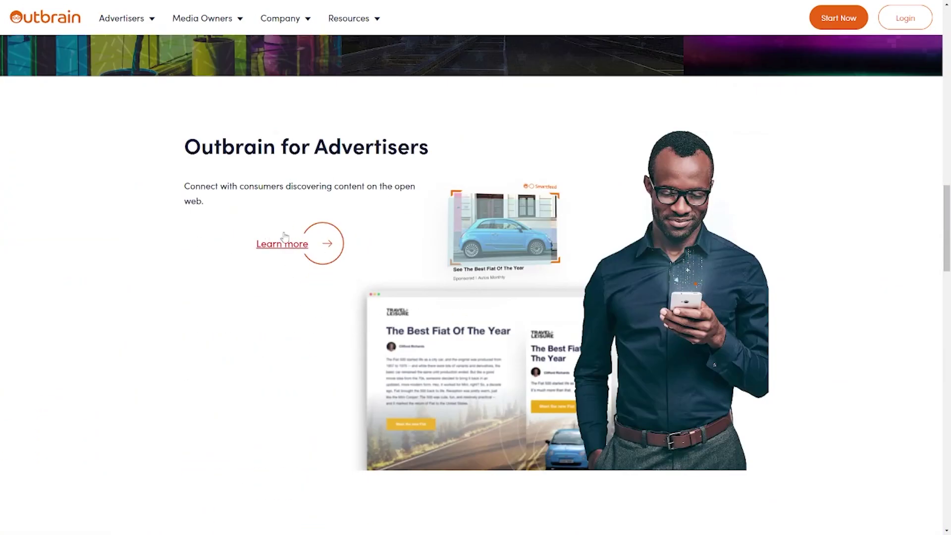
scroll(295, 255, down, 1)
scroll(312, 268, down, 2)
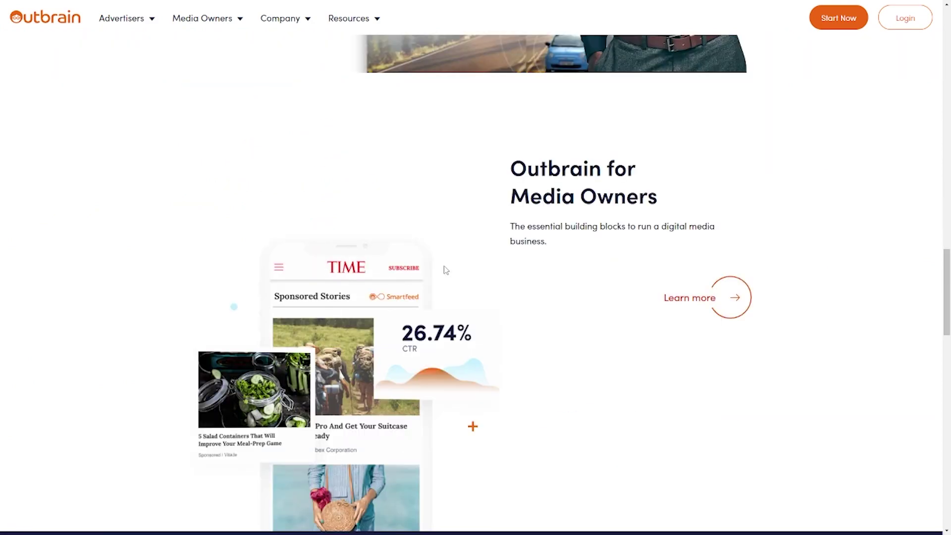
scroll(508, 167, down, 1)
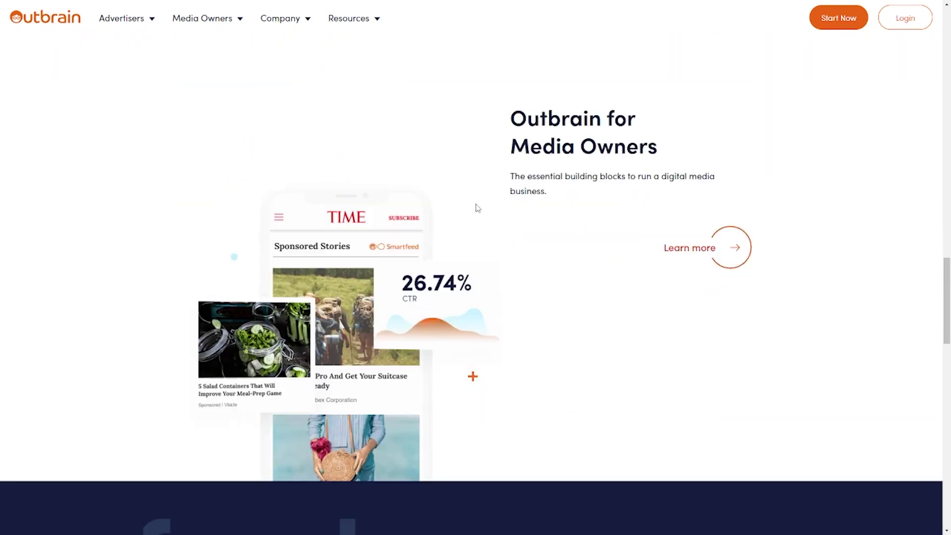
scroll(478, 208, down, 1)
scroll(466, 217, down, 1)
scroll(502, 268, down, 1)
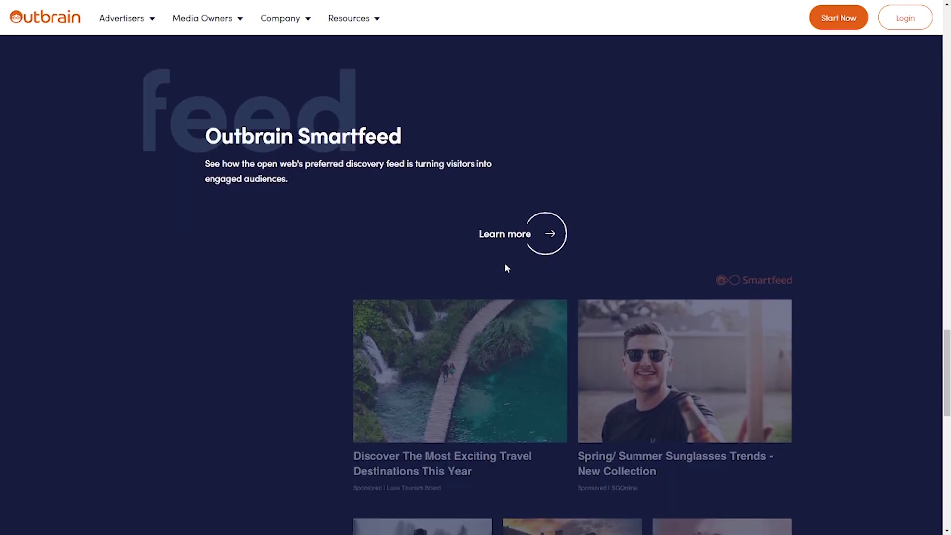
scroll(521, 252, down, 1)
scroll(522, 253, down, 2)
scroll(522, 258, down, 1)
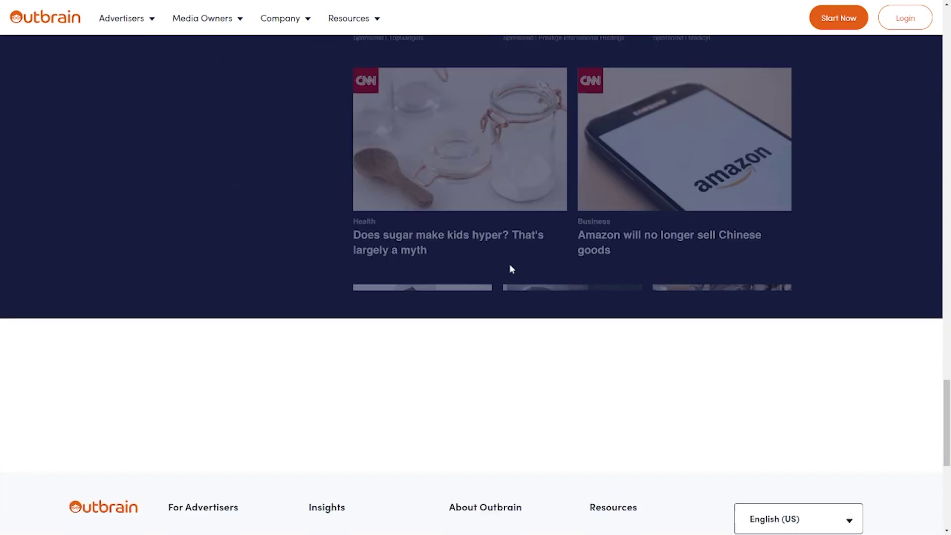
scroll(509, 267, up, 1)
scroll(507, 261, up, 2)
scroll(507, 259, up, 2)
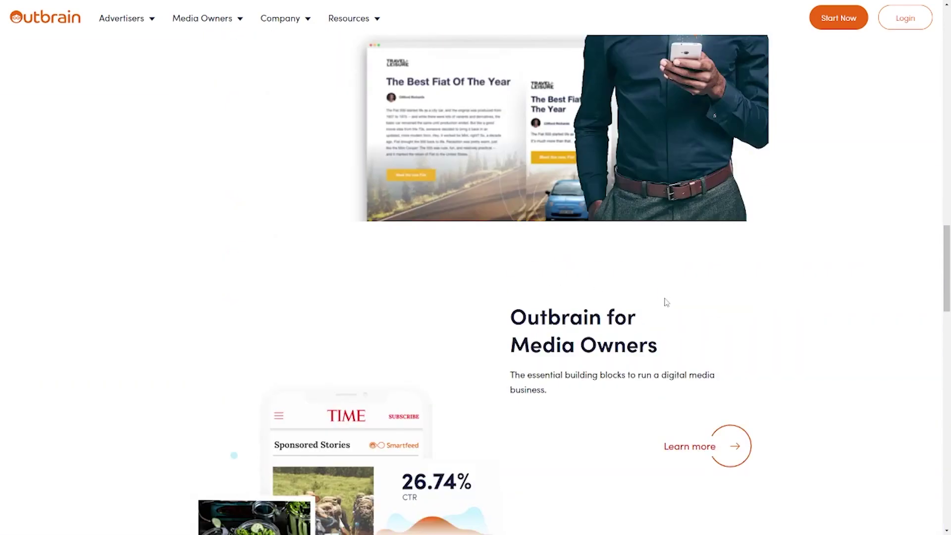
scroll(598, 245, up, 2)
scroll(396, 243, up, 1)
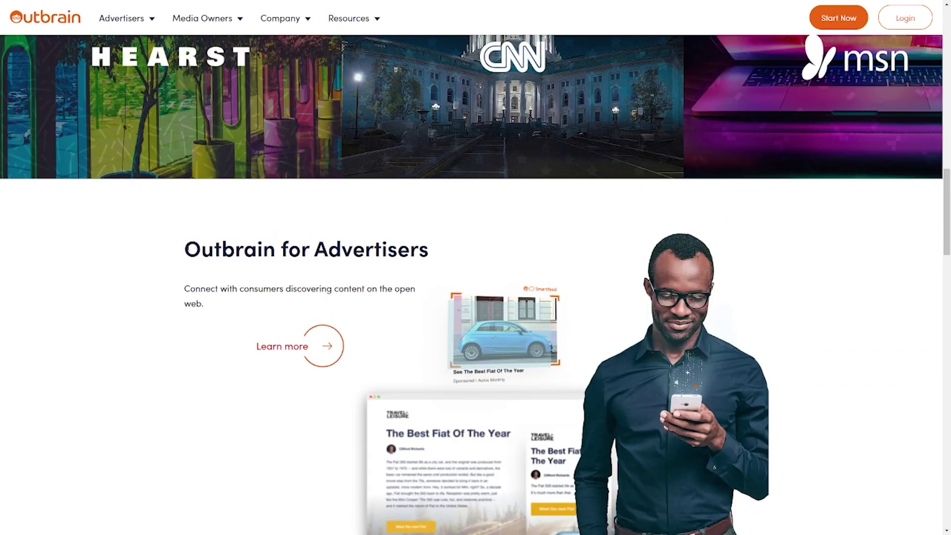
drag(184, 249, 476, 251)
Clear the heading text selection on the Outbrain homepage
click(475, 250)
scroll(475, 251, up, 5)
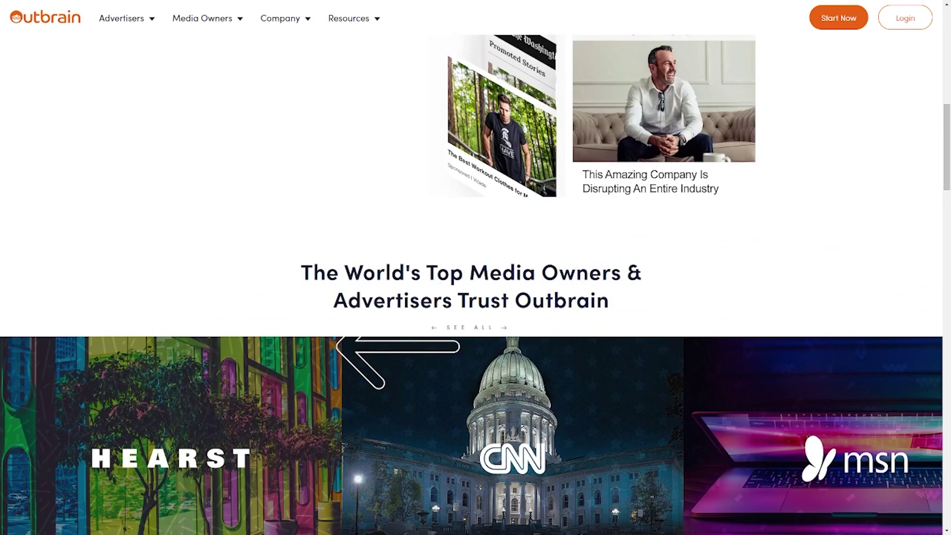
scroll(577, 277, up, 2)
scroll(577, 276, up, 1)
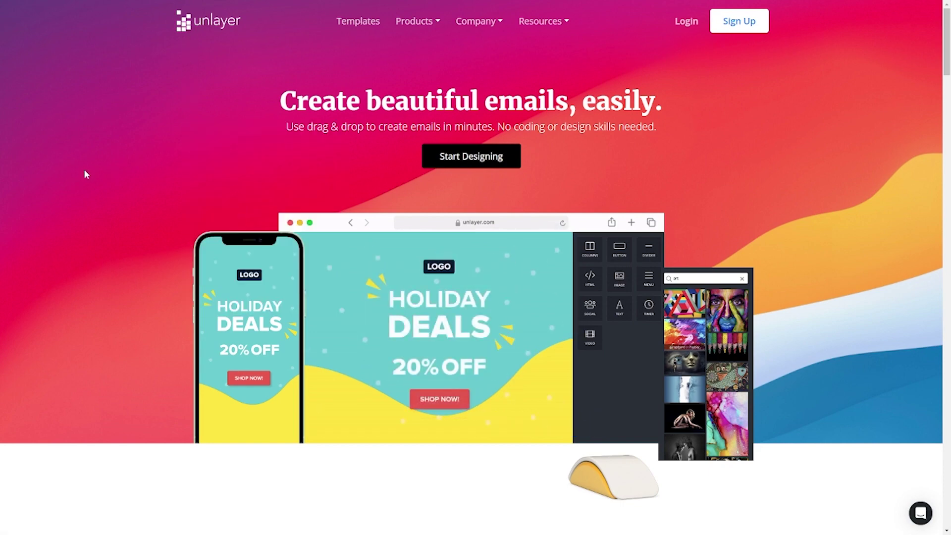
drag(381, 105, 692, 114)
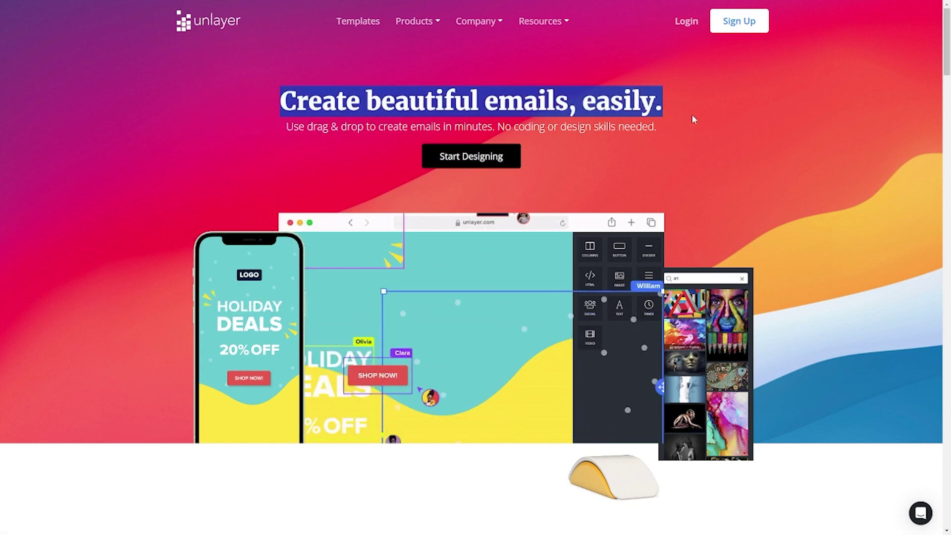
click(698, 130)
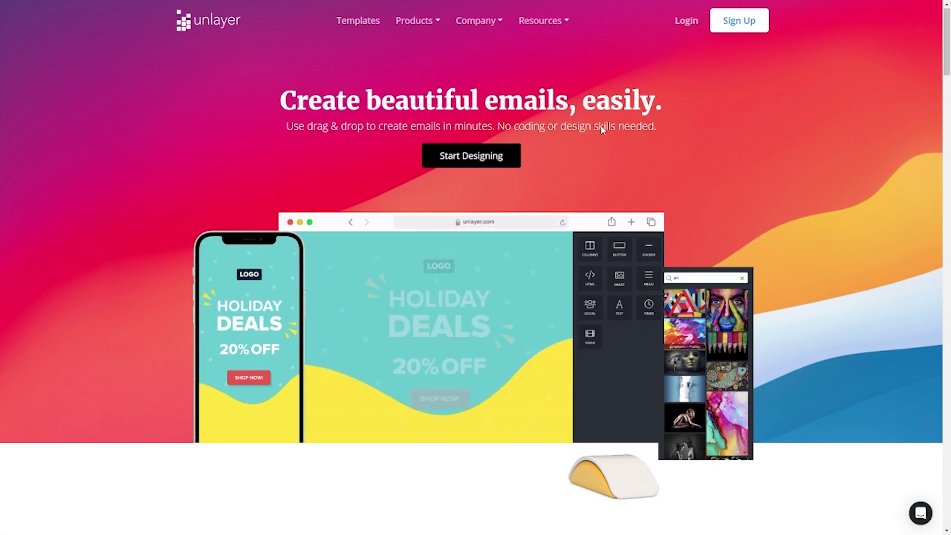